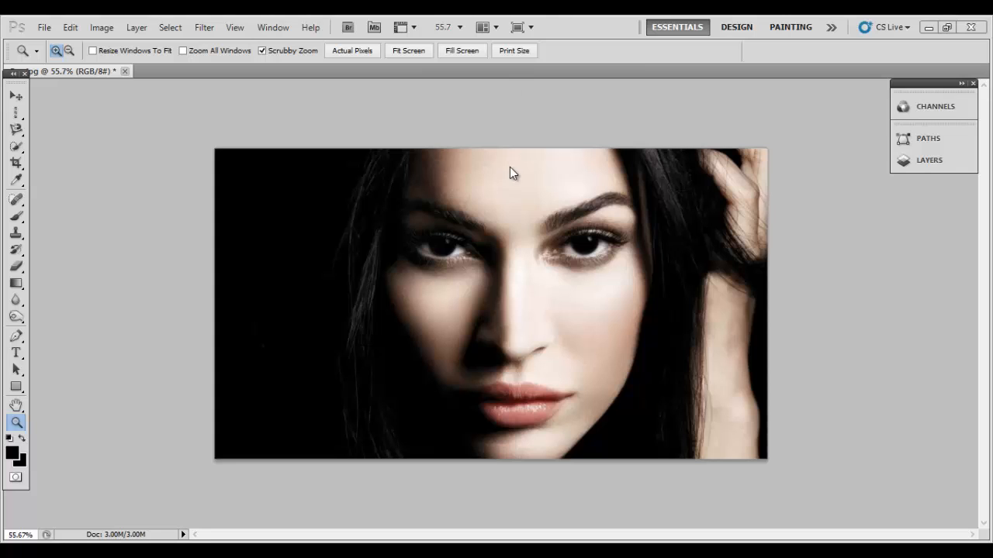
Look over the two source images, Ice Shards.jpg and Fox.jpg, in the Eye Tutorial folder
key(alt+Tab)
click(782, 269)
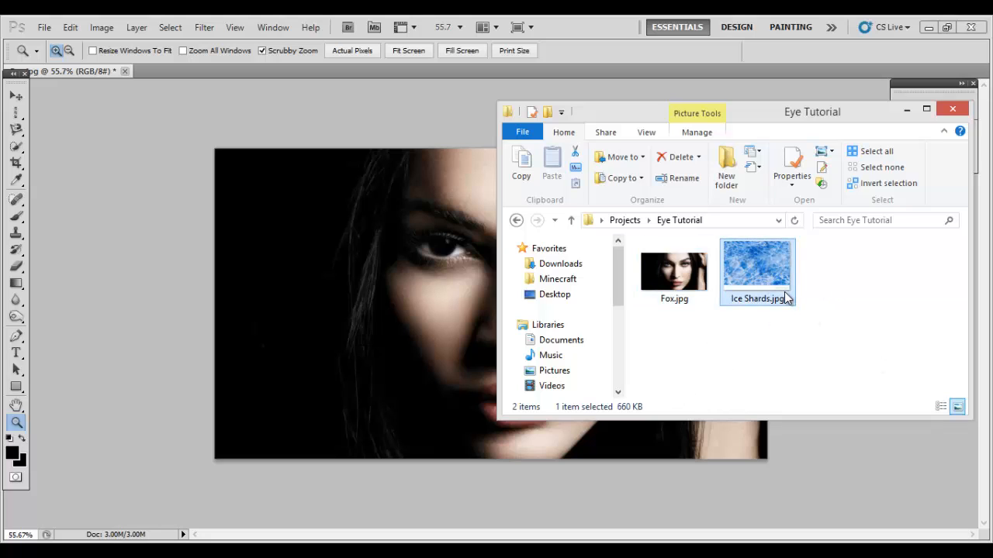
click(664, 270)
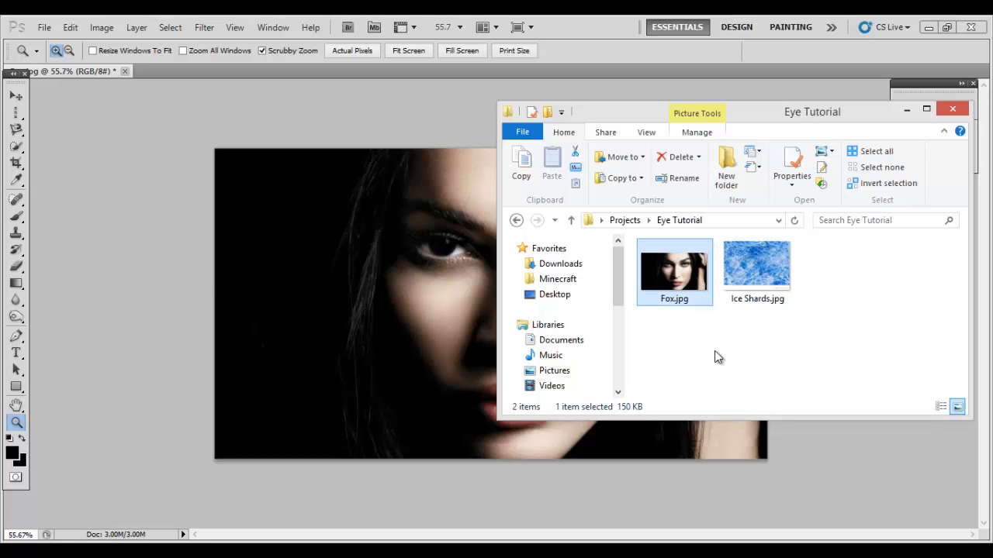
click(171, 281)
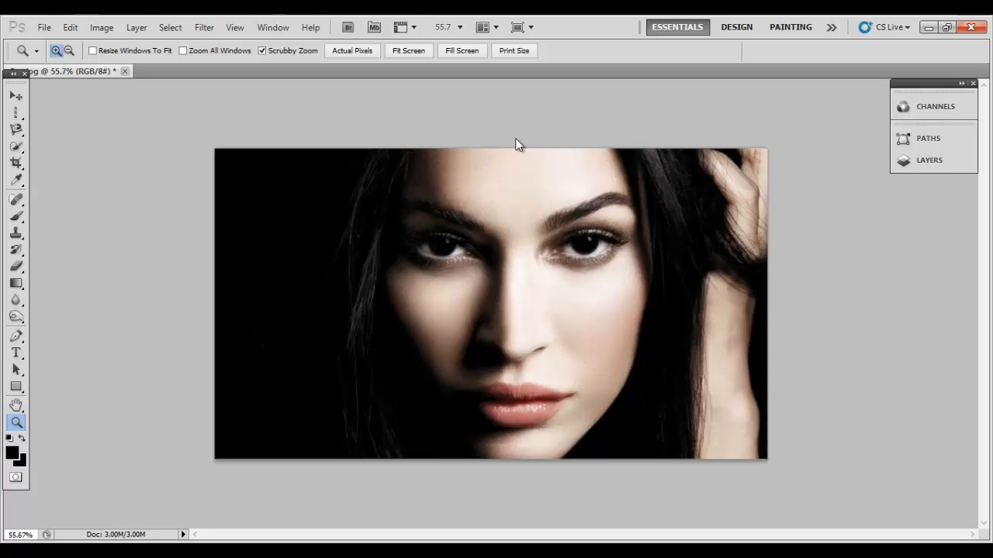
Switch to the Eye Tutorial folder in File Explorer and bring Ice Shards.jpg into the open portrait document
key(alt+Tab)
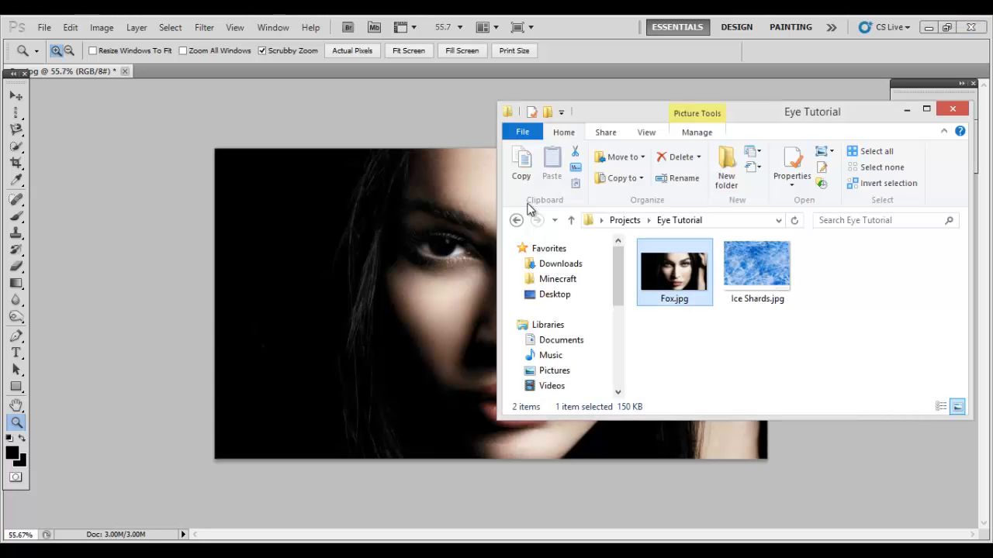
click(764, 272)
drag(575, 358, 323, 369)
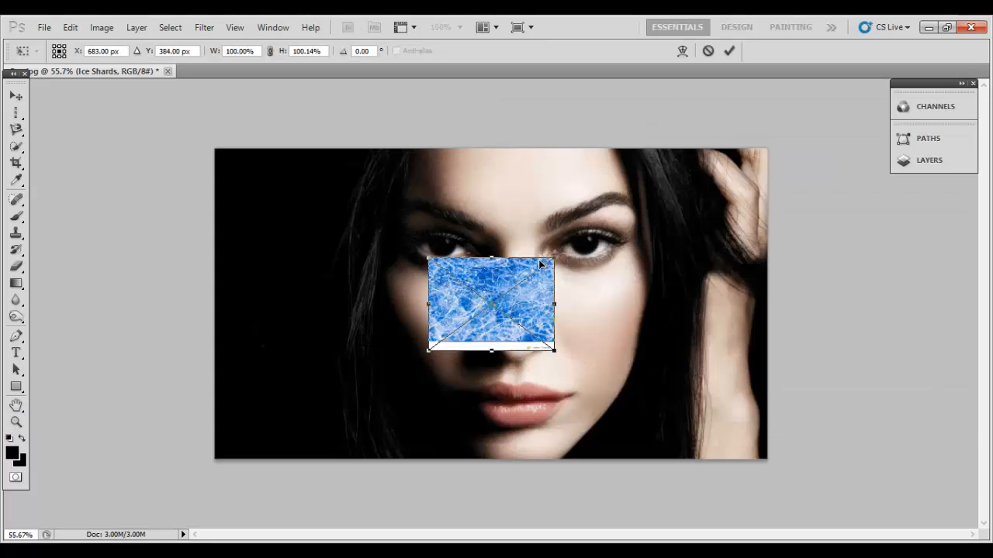
Enlarge the ice texture to about 222% width and 209% height, position it over both eyes, and place it
drag(553, 254, 680, 165)
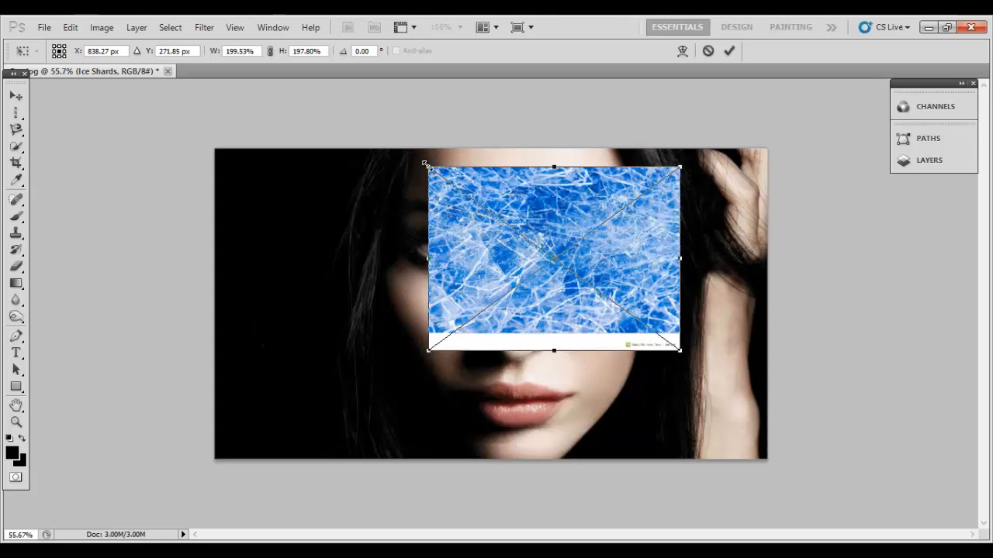
drag(428, 167, 396, 151)
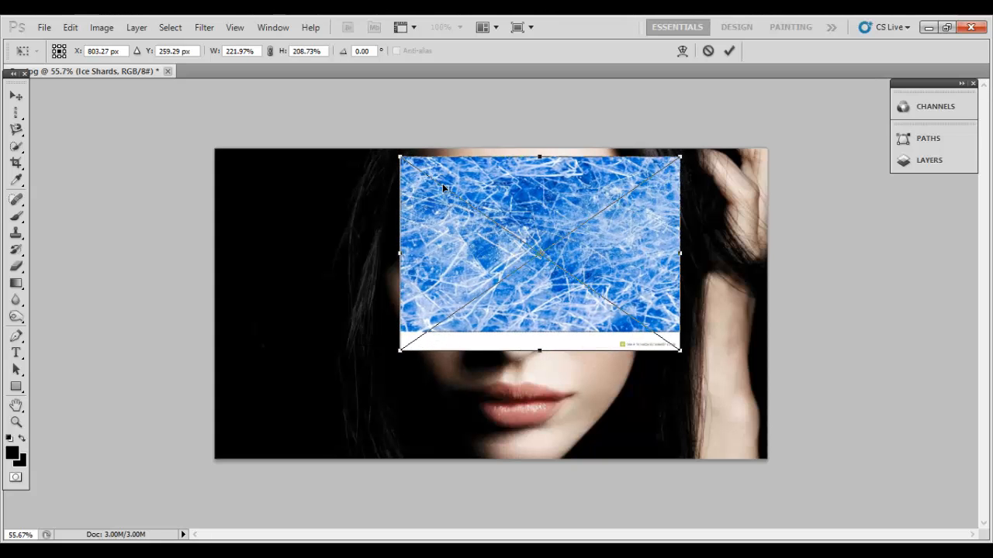
drag(442, 184, 419, 185)
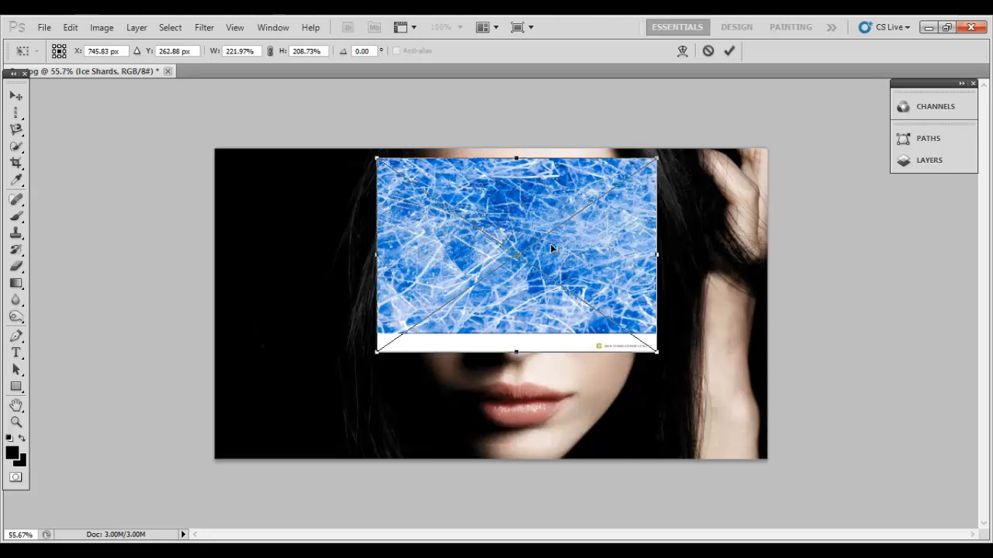
click(15, 95)
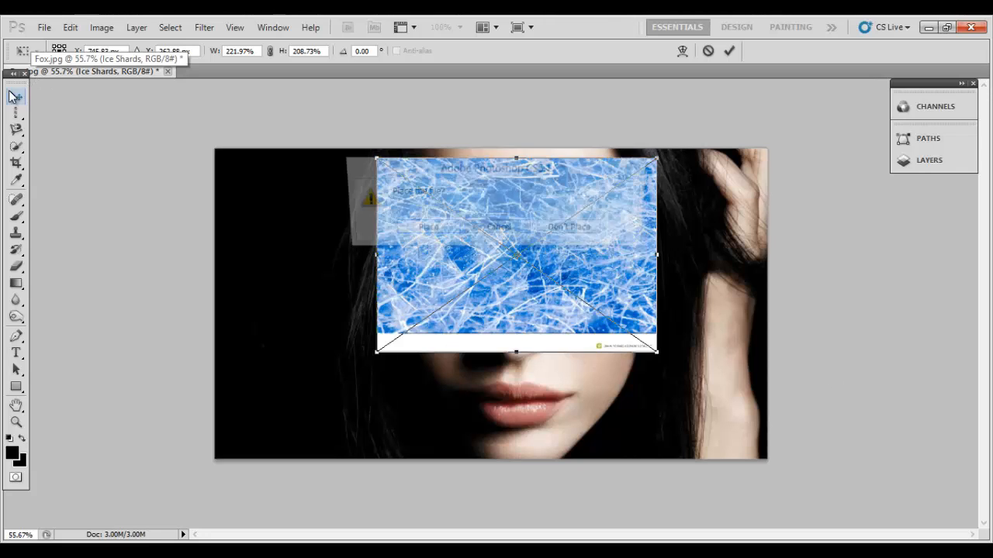
click(433, 229)
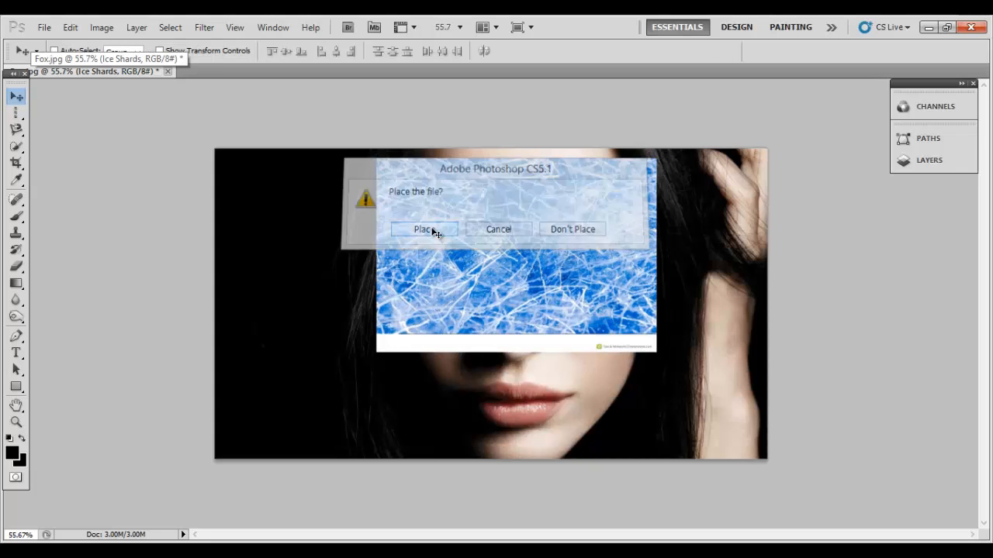
Convert the locked Background into a regular layer named BG
click(909, 159)
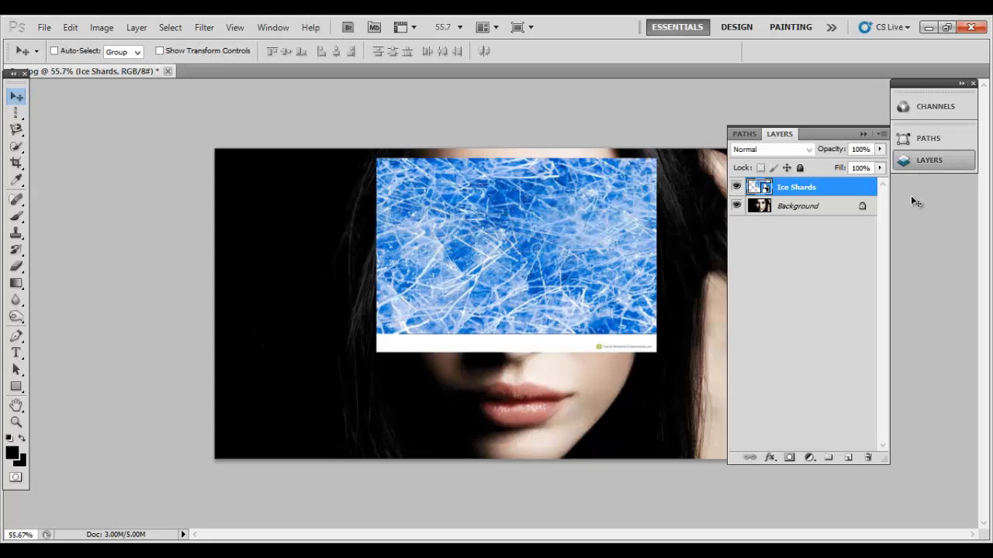
double_click(833, 207)
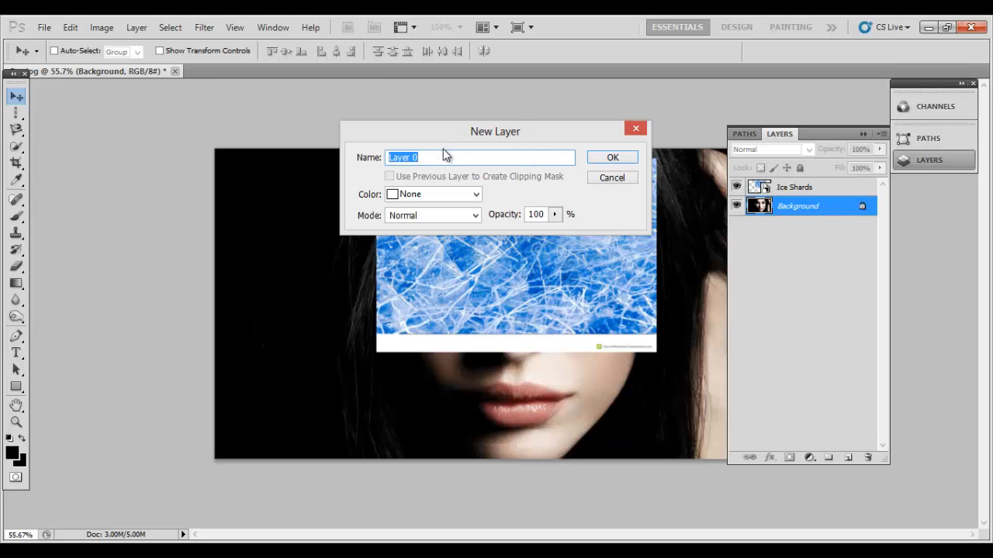
drag(445, 159, 346, 159)
key(Return)
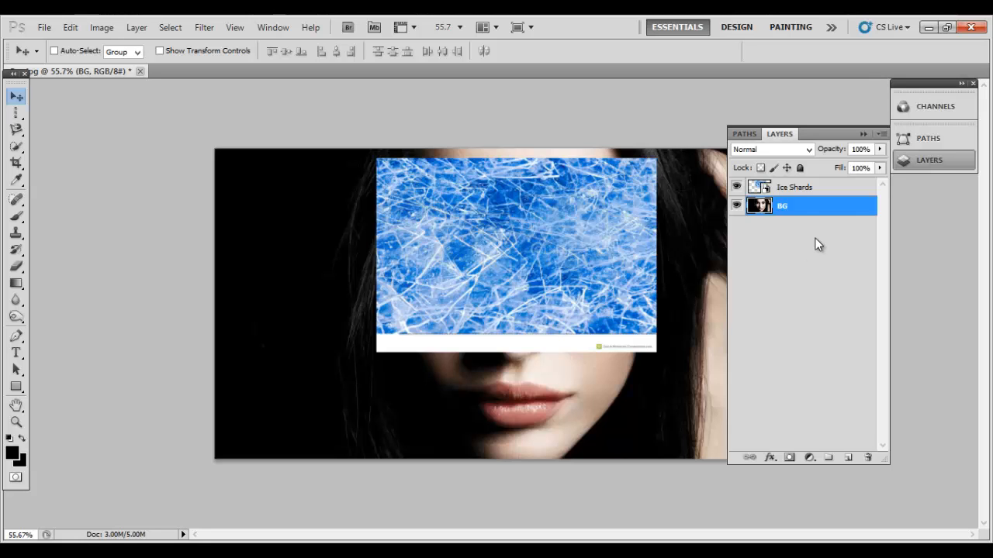
Move the Ice Shards layer beneath the BG layer
click(804, 187)
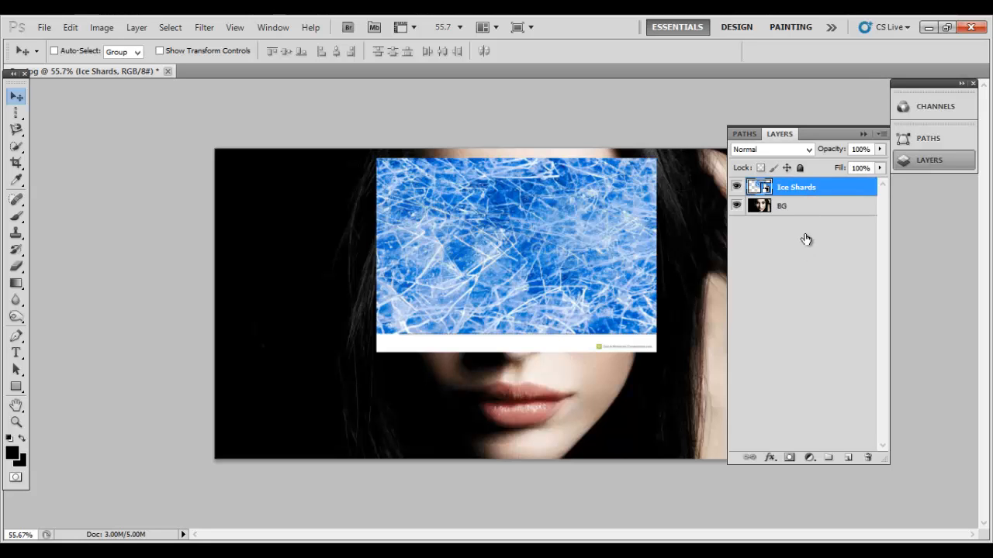
double_click(805, 189)
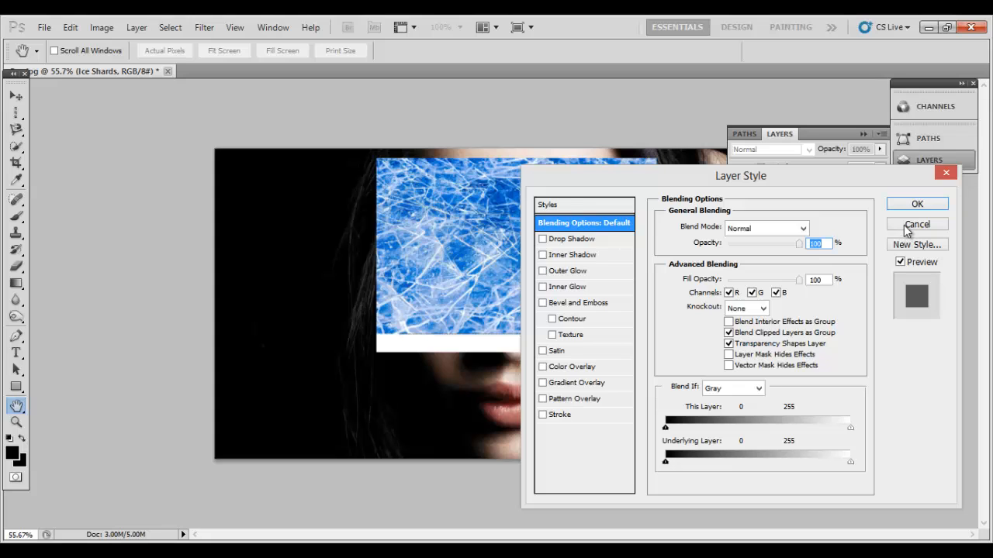
click(909, 226)
drag(795, 190, 788, 232)
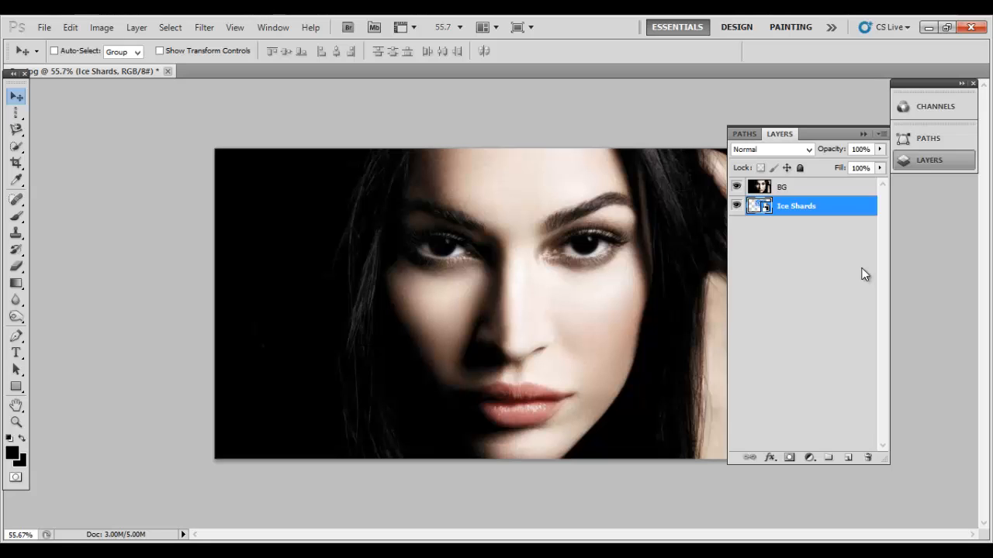
Activate the Eraser on the BG layer, close up on the eye at the portrait's left
click(17, 266)
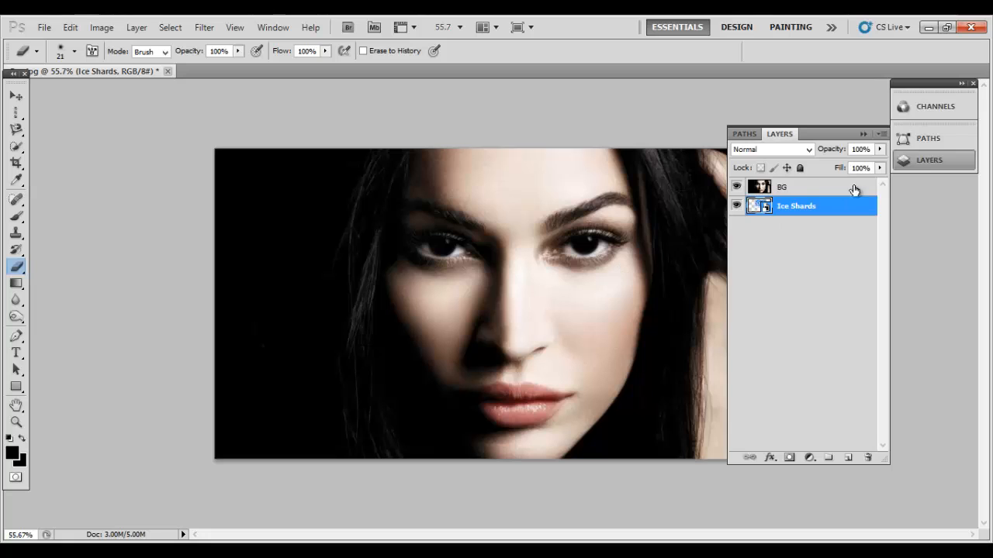
click(806, 190)
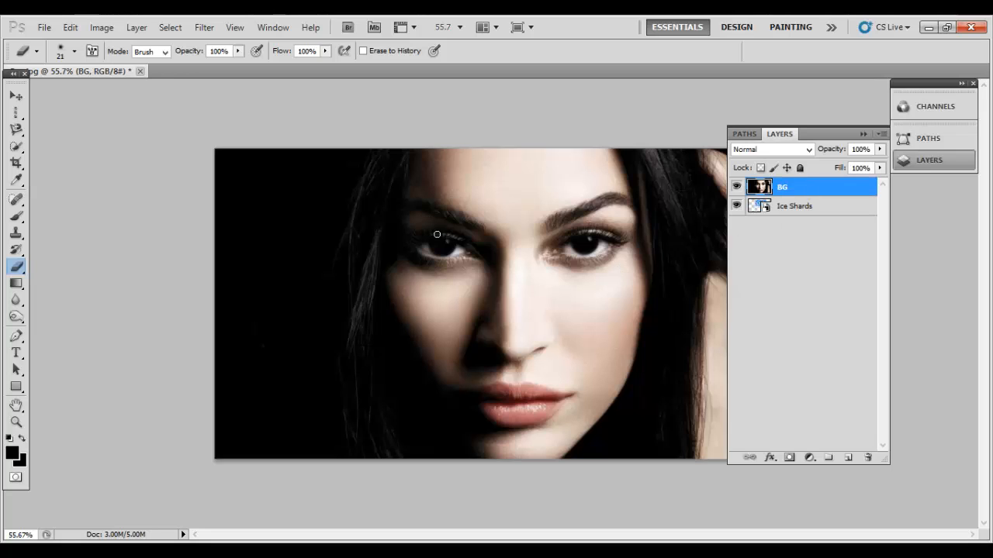
click(17, 421)
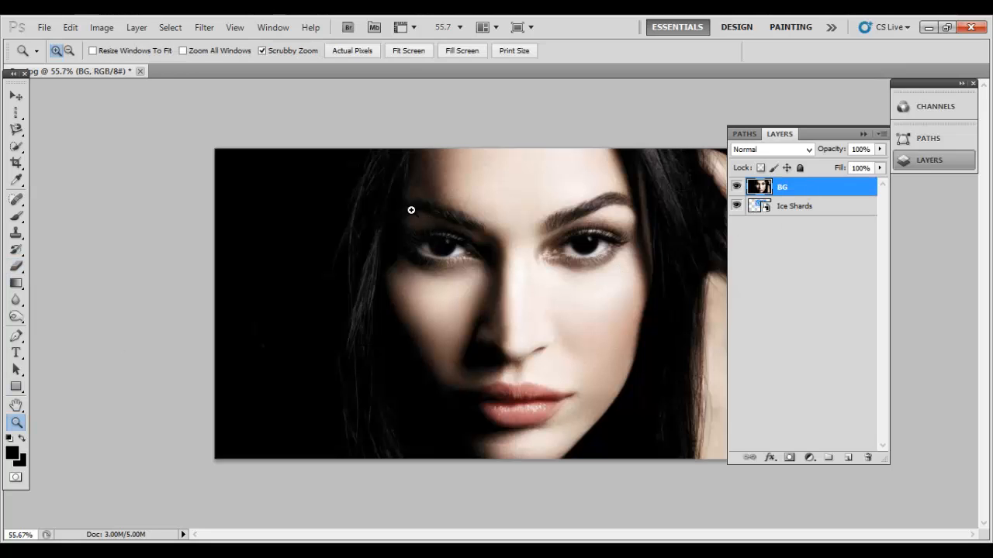
drag(425, 220, 523, 260)
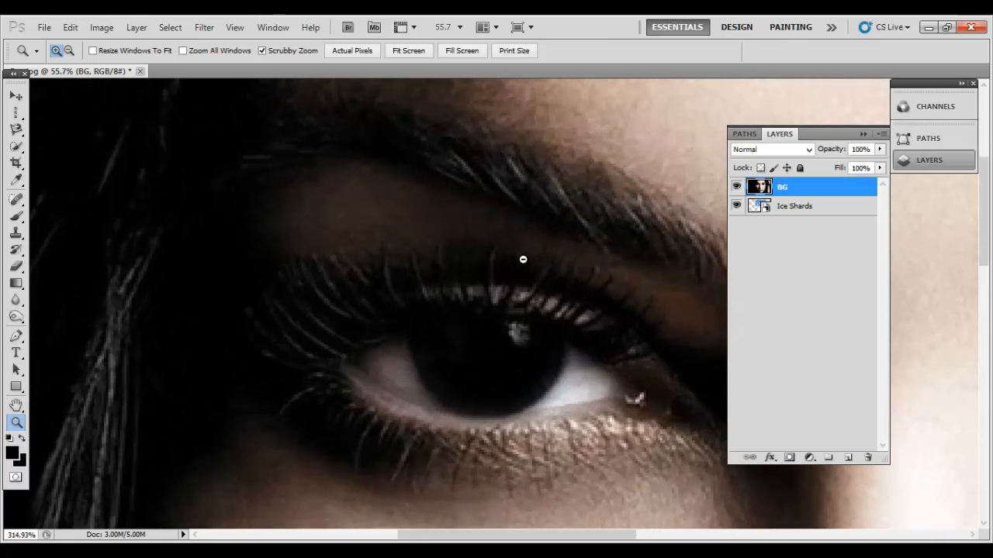
click(16, 266)
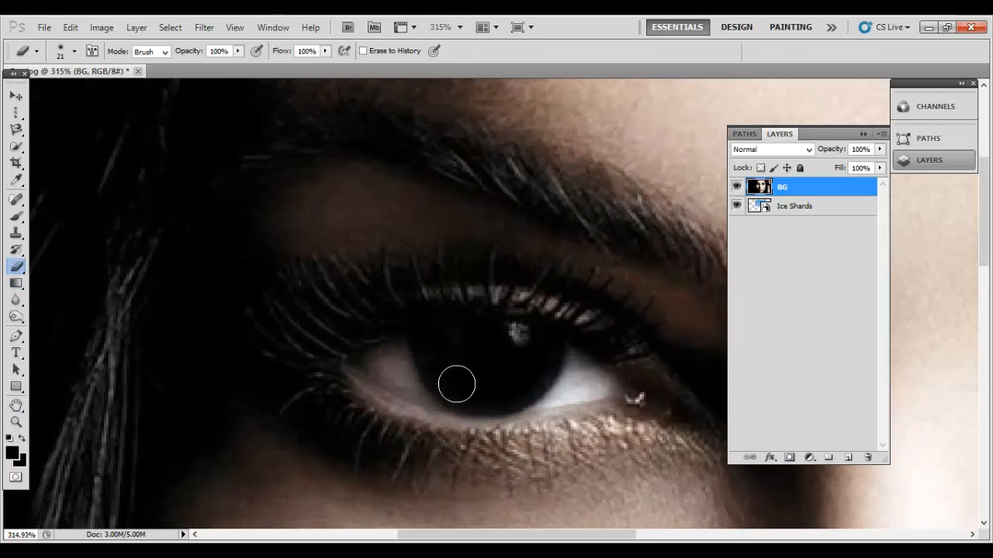
Try a short erasure in the left iris, undo it, and set the Eraser opacity to 61%
click(432, 354)
drag(432, 354, 441, 367)
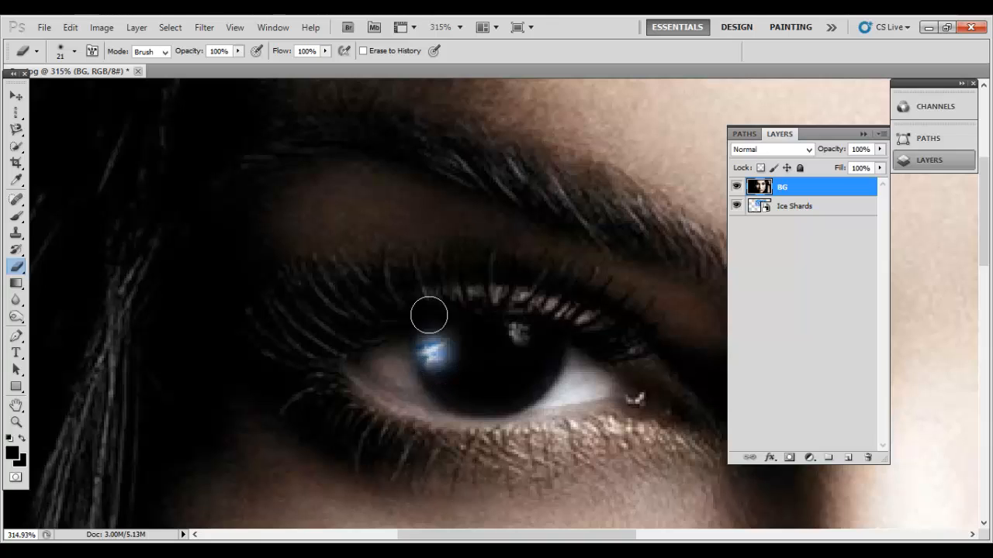
key(ctrl+z)
click(238, 51)
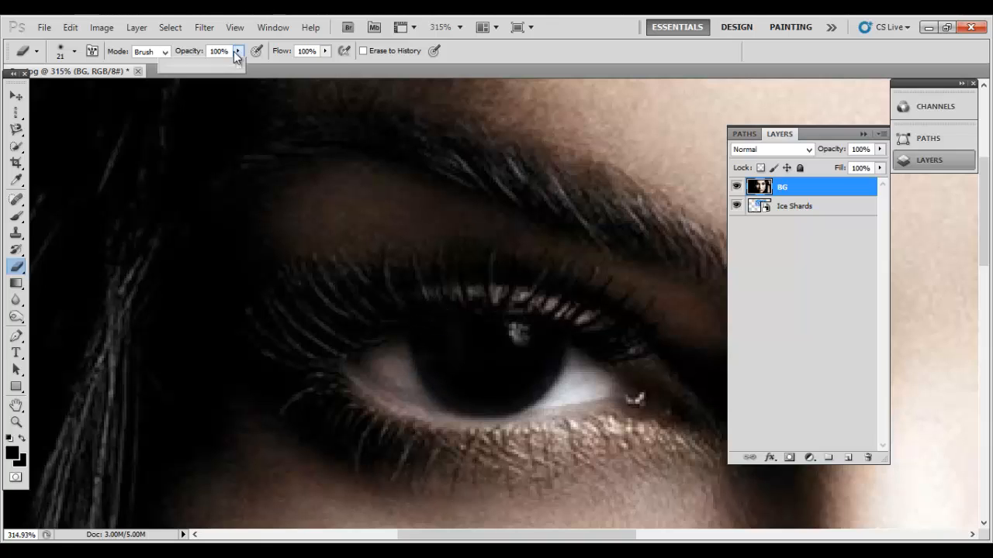
drag(242, 65, 208, 65)
Try erasing the lower part of the left iris on the BG layer, and undo the erasures
mouse_move(434, 338)
mouse_down()
mouse_move(451, 377)
mouse_move(513, 389)
mouse_up()
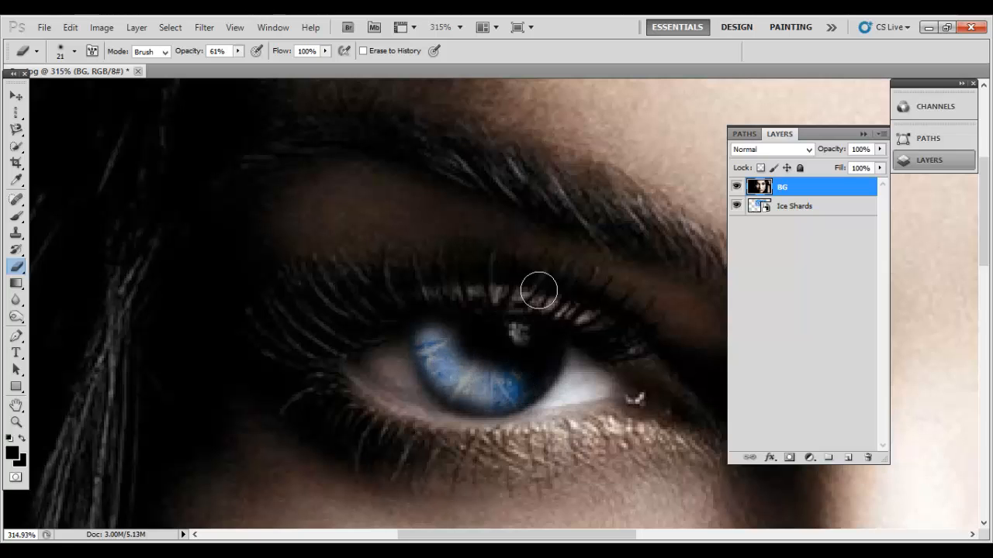
key(ctrl+z)
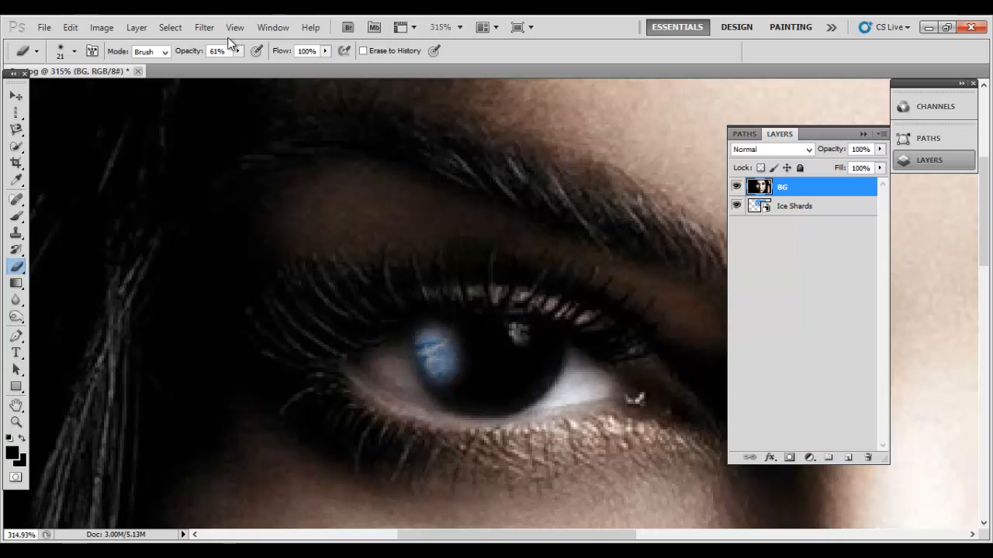
key(ctrl+z)
key(ctrl+alt+z)
key(ctrl+alt+z)
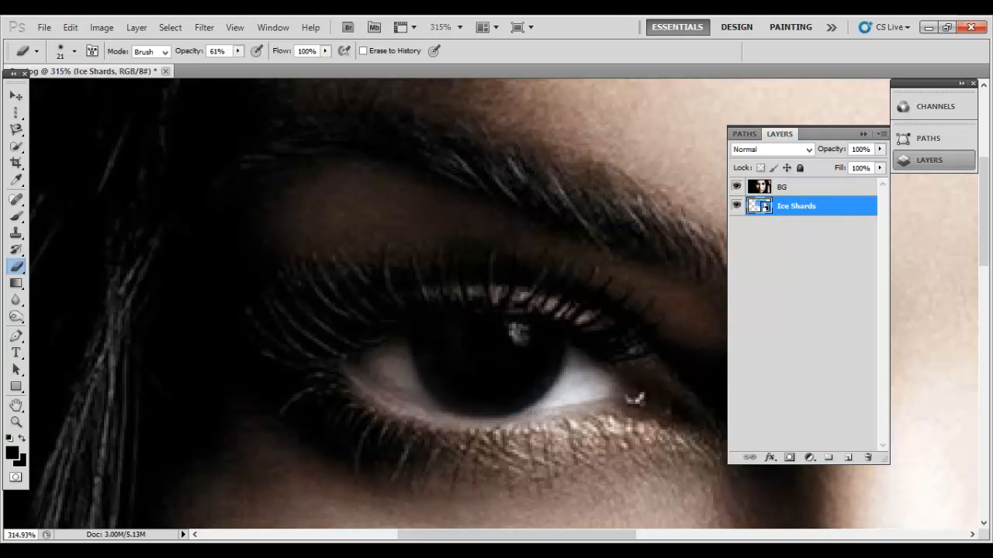
Set the Eraser brush size to 12 px and rasterize the Ice Shards smart object
click(71, 52)
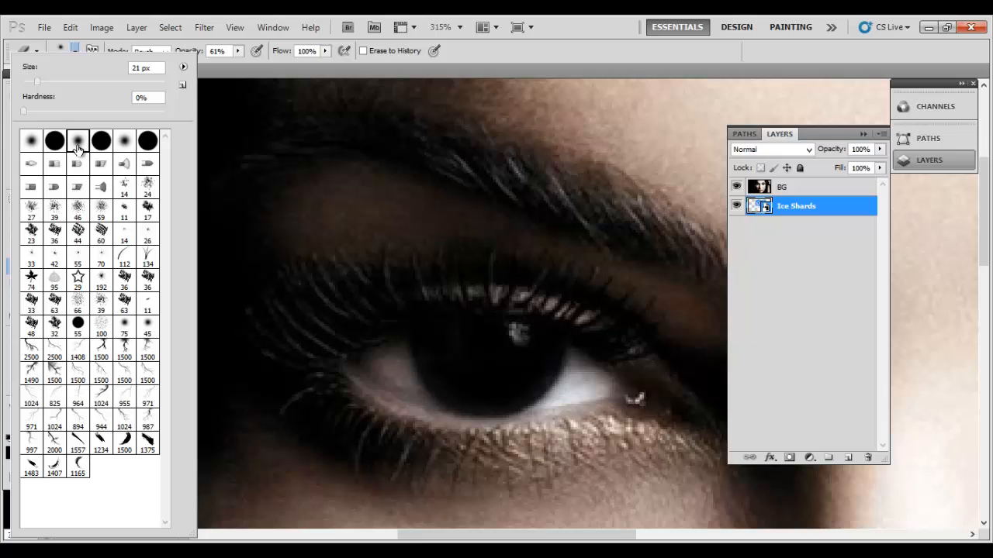
click(33, 81)
drag(32, 81, 31, 81)
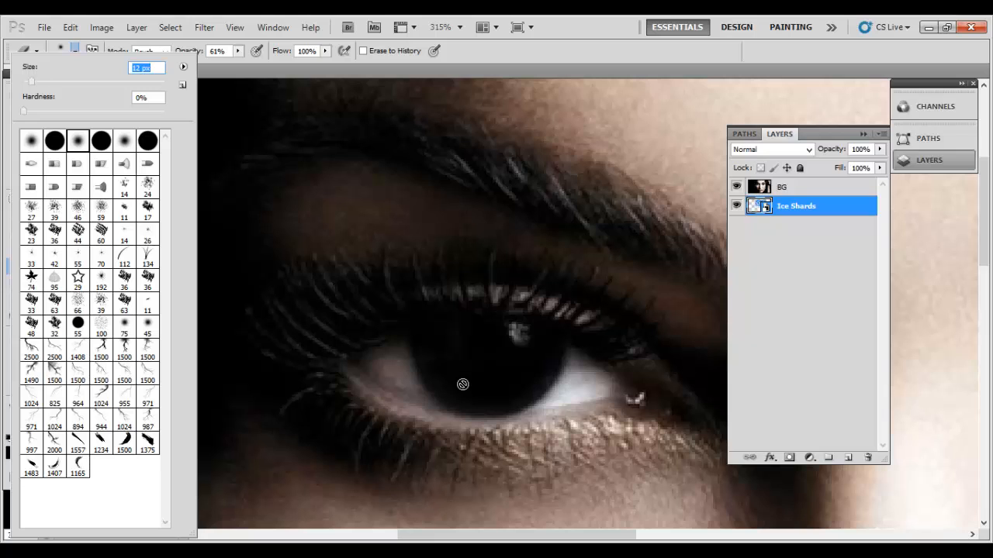
click(433, 351)
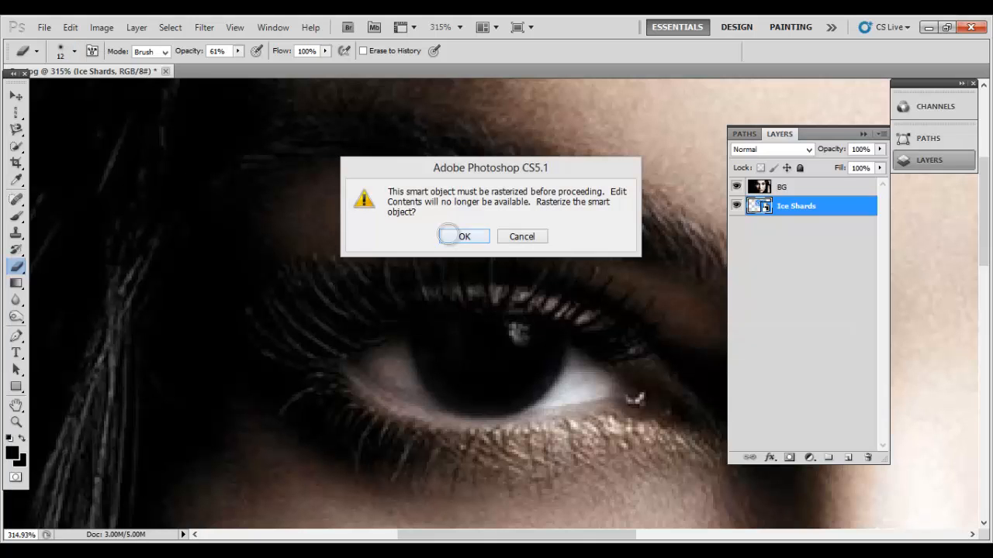
click(453, 235)
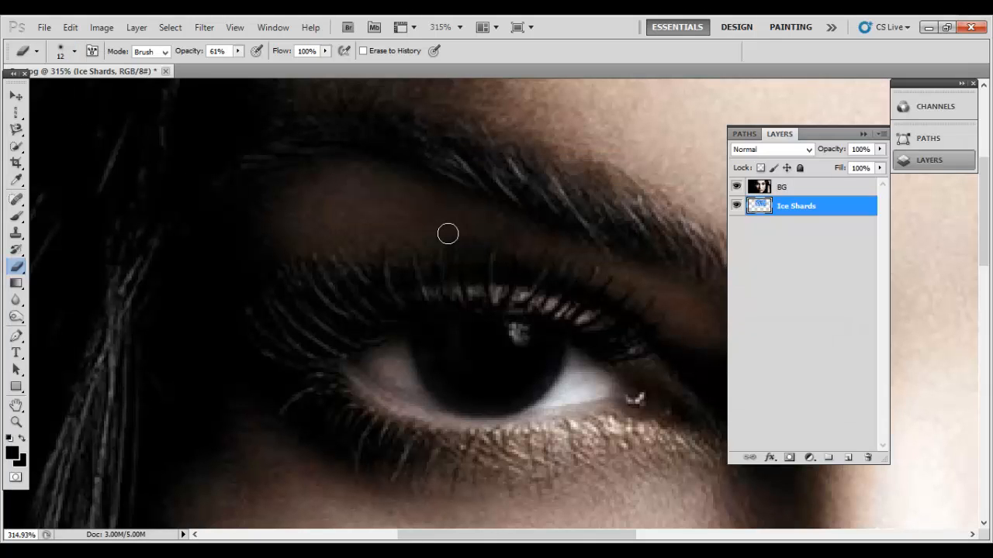
Erase a curved band around the left iris on the BG layer, leaving the pupil dark, to reveal the ice texture
click(772, 189)
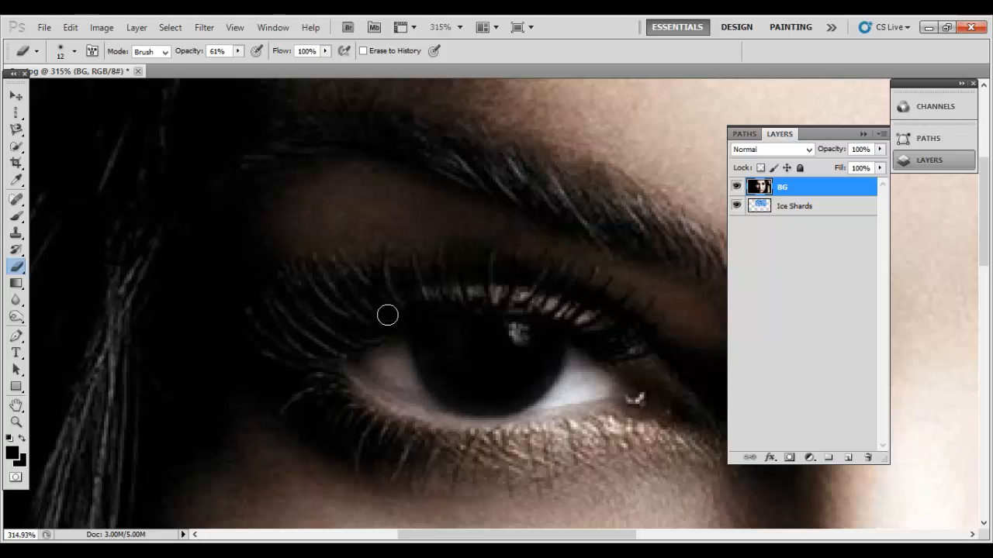
mouse_move(428, 348)
mouse_down()
mouse_move(458, 396)
mouse_move(481, 402)
mouse_move(528, 385)
mouse_move(551, 342)
mouse_up()
mouse_move(424, 339)
mouse_down()
mouse_move(442, 380)
mouse_move(471, 395)
mouse_move(526, 377)
mouse_move(543, 355)
mouse_move(540, 339)
mouse_move(550, 348)
mouse_move(535, 373)
mouse_move(475, 391)
mouse_move(437, 369)
mouse_move(432, 330)
mouse_up()
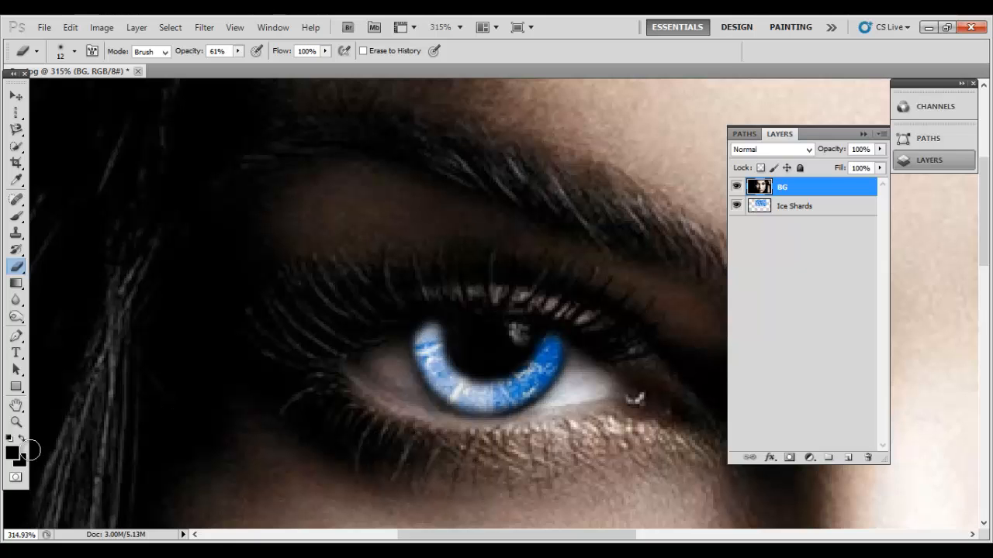
Check the blue iris within the whole portrait and return to a close view with the Eraser active
click(16, 422)
drag(287, 388, 177, 384)
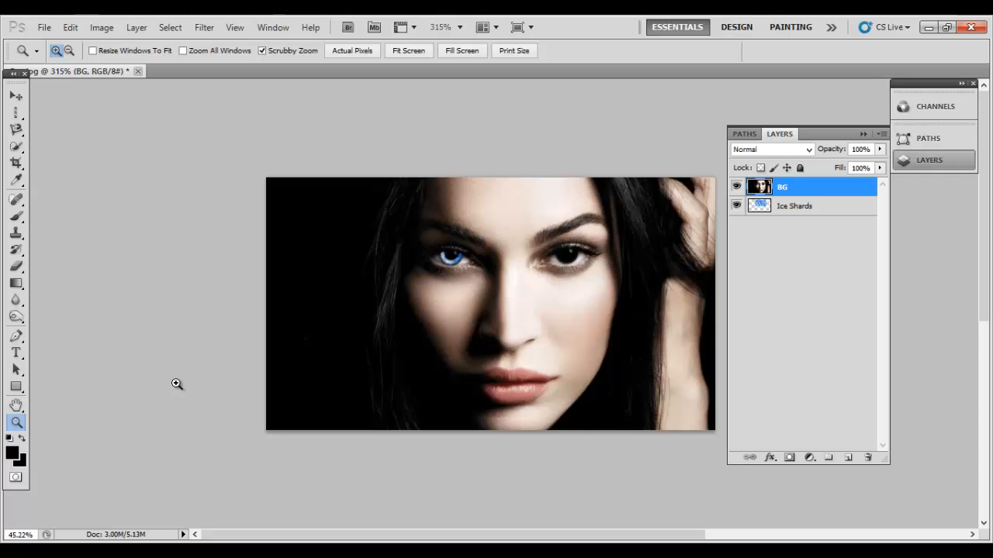
drag(177, 383, 261, 404)
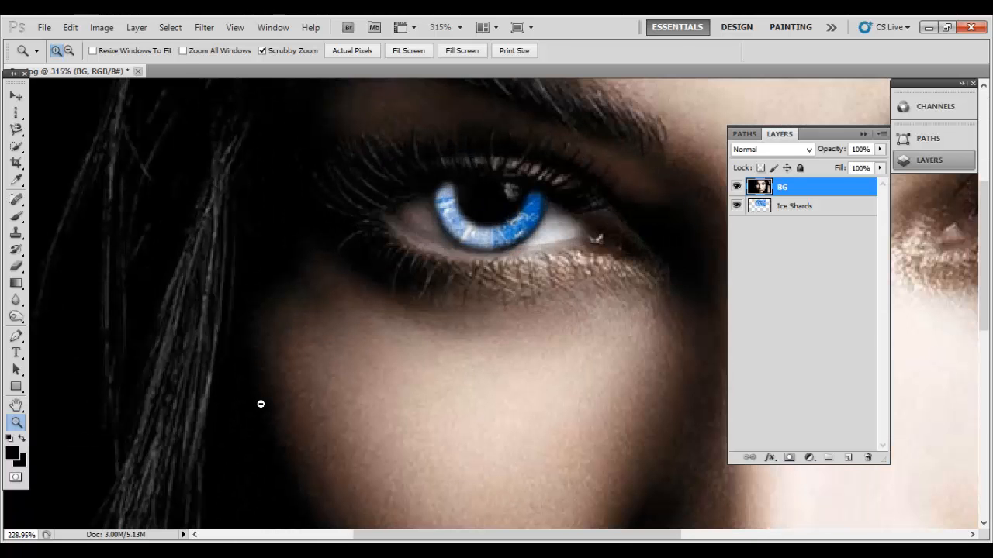
click(16, 266)
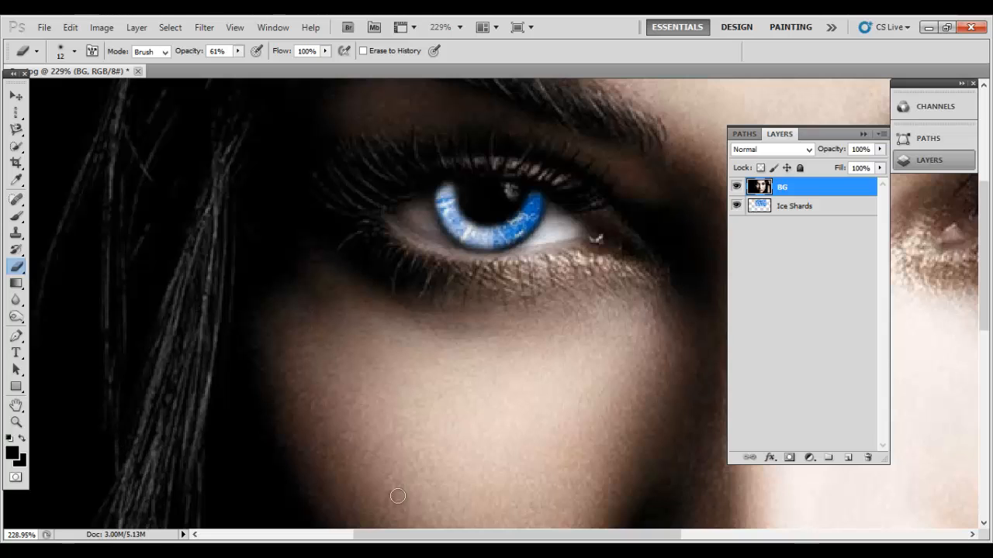
Create a new layer above BG and paint black over the left iris and its lower edge with the 31 px Brush
click(18, 217)
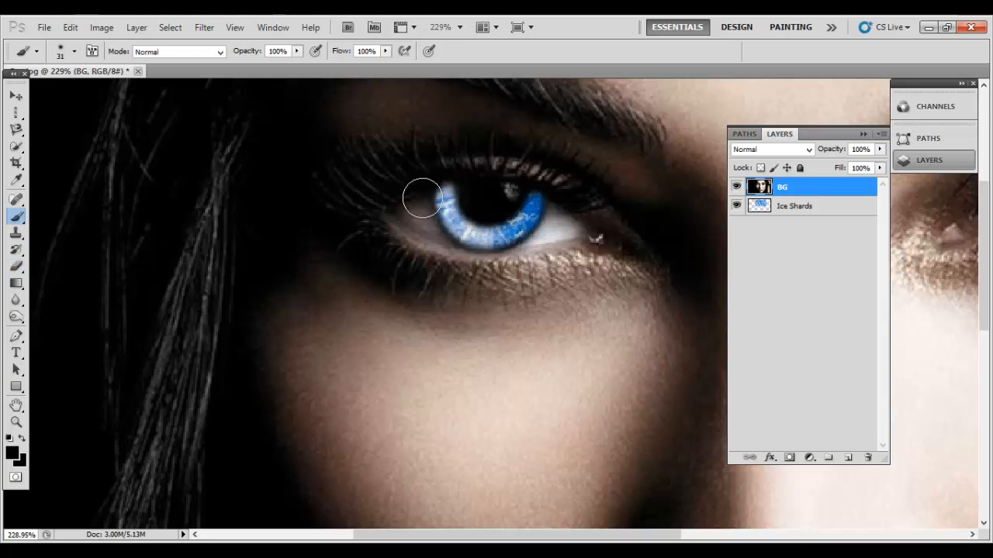
mouse_move(433, 184)
mouse_down()
mouse_move(416, 211)
mouse_move(433, 230)
mouse_up()
key(ctrl+z)
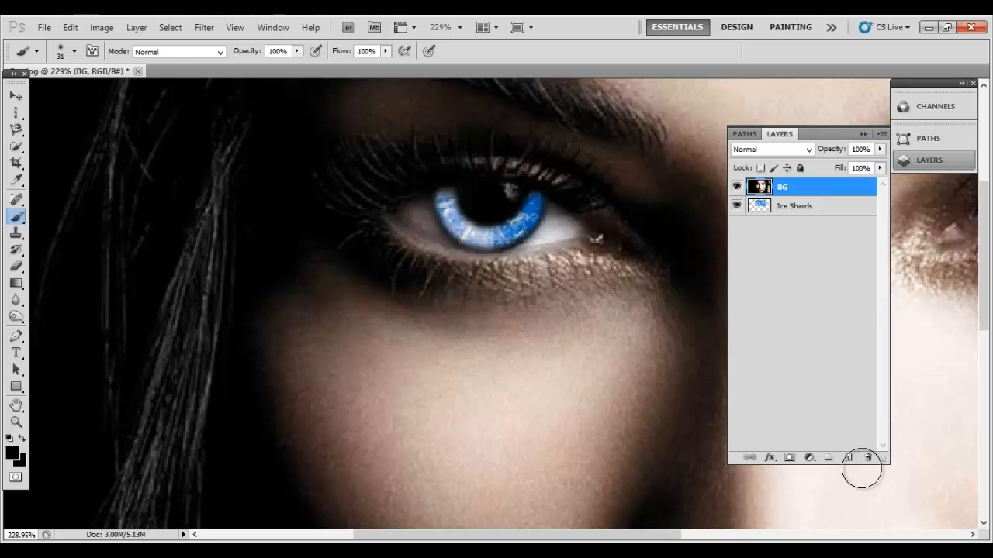
click(848, 457)
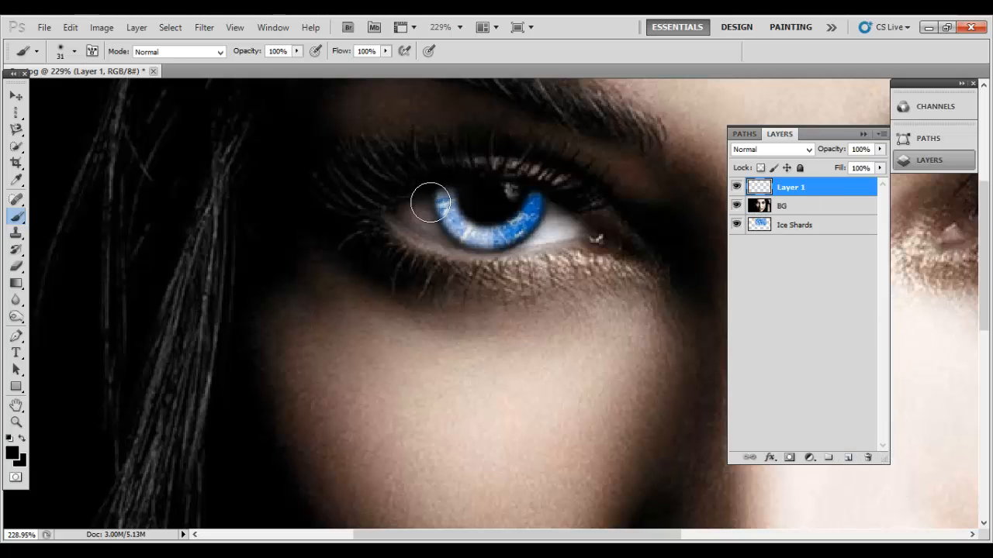
mouse_move(429, 202)
mouse_down()
mouse_move(444, 246)
mouse_move(487, 268)
mouse_move(471, 251)
mouse_move(522, 244)
mouse_move(544, 208)
mouse_move(515, 246)
mouse_up()
mouse_move(480, 264)
mouse_down()
mouse_move(429, 230)
mouse_move(424, 208)
mouse_move(496, 238)
mouse_move(560, 208)
mouse_move(531, 203)
mouse_up()
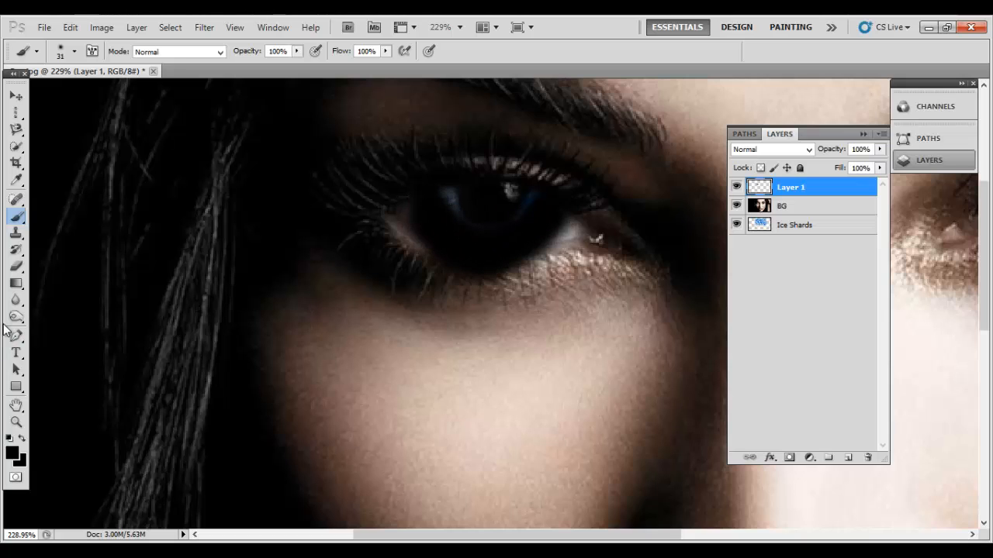
Set the Eraser to 85% opacity and 95 px, and erase the excess black paint around and below the left eye on Layer 1
click(16, 266)
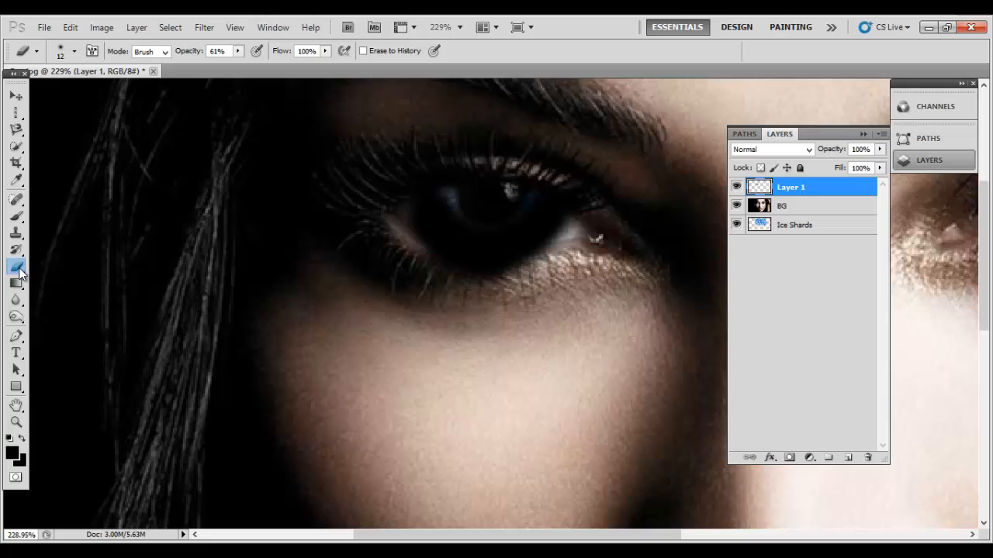
click(238, 51)
click(73, 52)
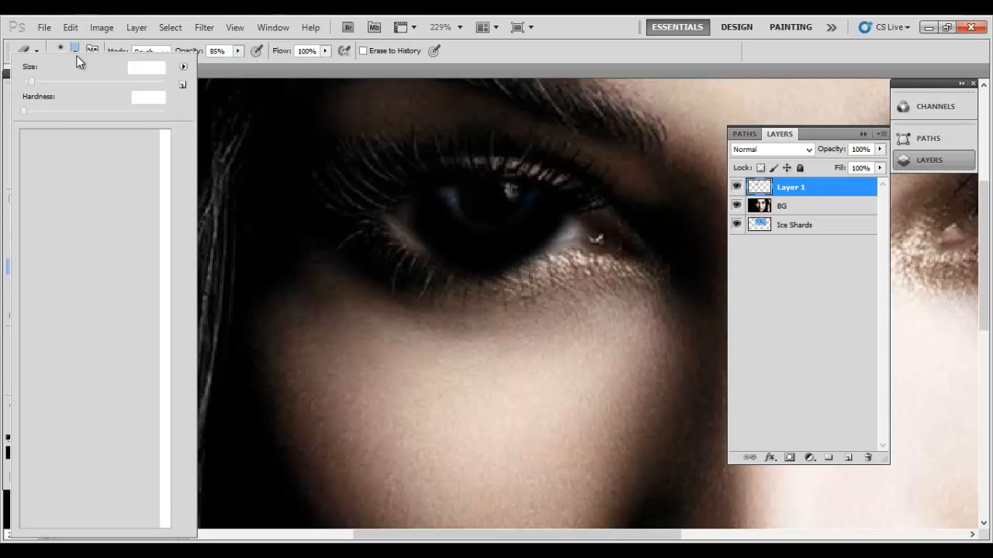
click(89, 82)
mouse_move(384, 204)
mouse_down()
mouse_move(417, 216)
mouse_move(389, 224)
mouse_move(366, 253)
mouse_move(410, 303)
mouse_up()
mouse_move(499, 318)
mouse_down()
mouse_move(507, 331)
mouse_move(570, 342)
mouse_move(620, 311)
mouse_move(621, 272)
mouse_move(638, 293)
mouse_up()
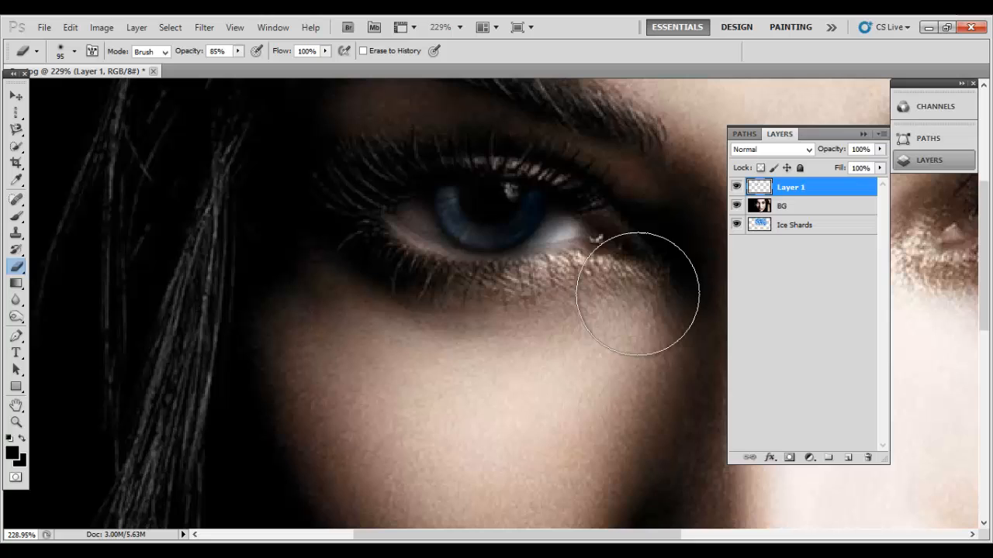
Lighten the black paint over the left iris with Eraser dabs above it, and clear the remaining dark paint along the lower lid
click(492, 148)
click(492, 148)
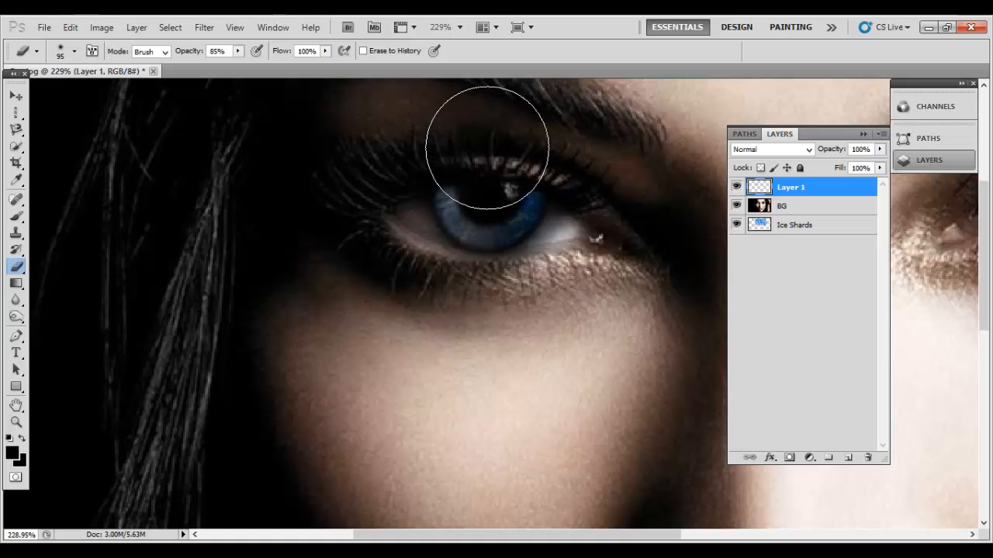
click(487, 148)
click(474, 133)
click(473, 133)
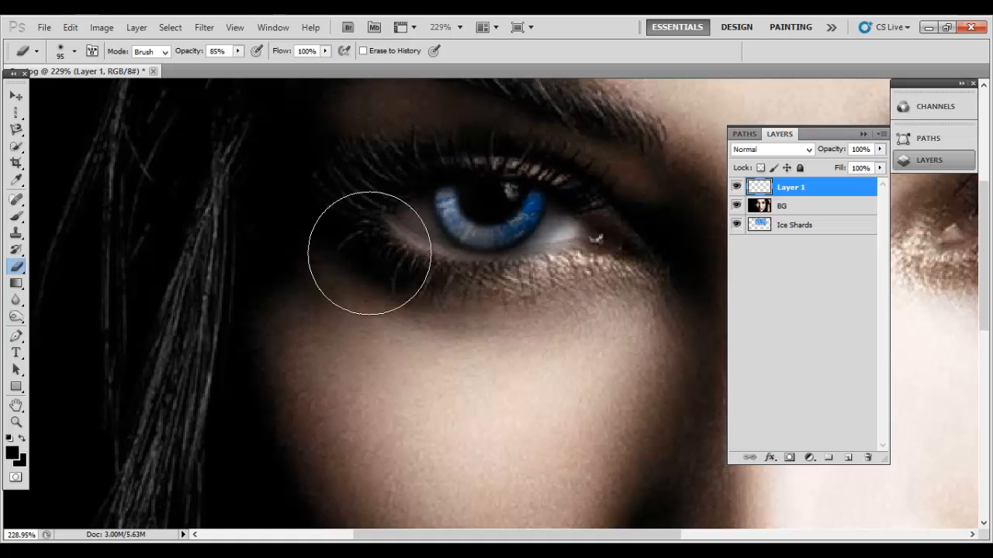
mouse_move(335, 284)
mouse_down()
mouse_move(418, 371)
mouse_move(423, 346)
mouse_move(520, 358)
mouse_move(512, 332)
mouse_move(543, 340)
mouse_move(474, 342)
mouse_move(615, 323)
mouse_move(607, 307)
mouse_move(616, 257)
mouse_up()
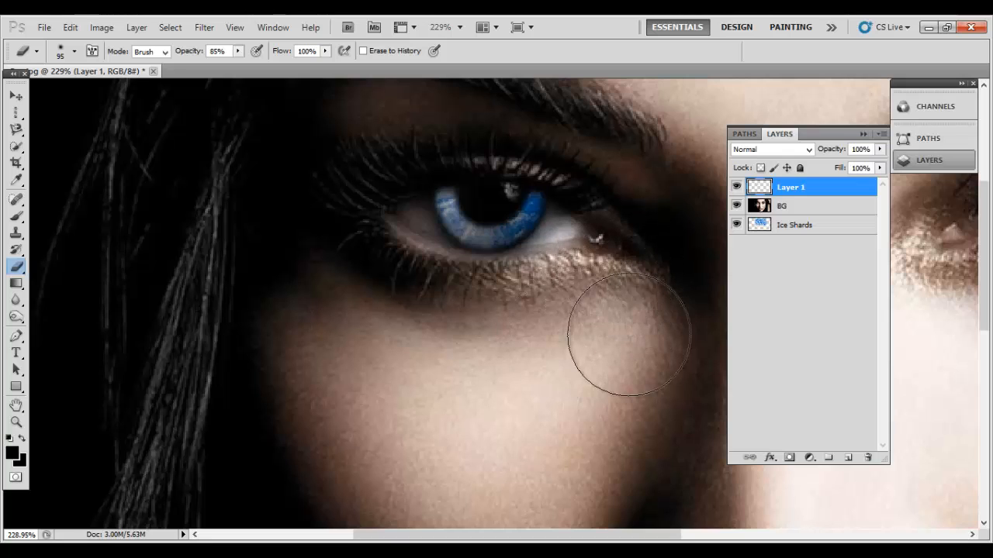
click(495, 173)
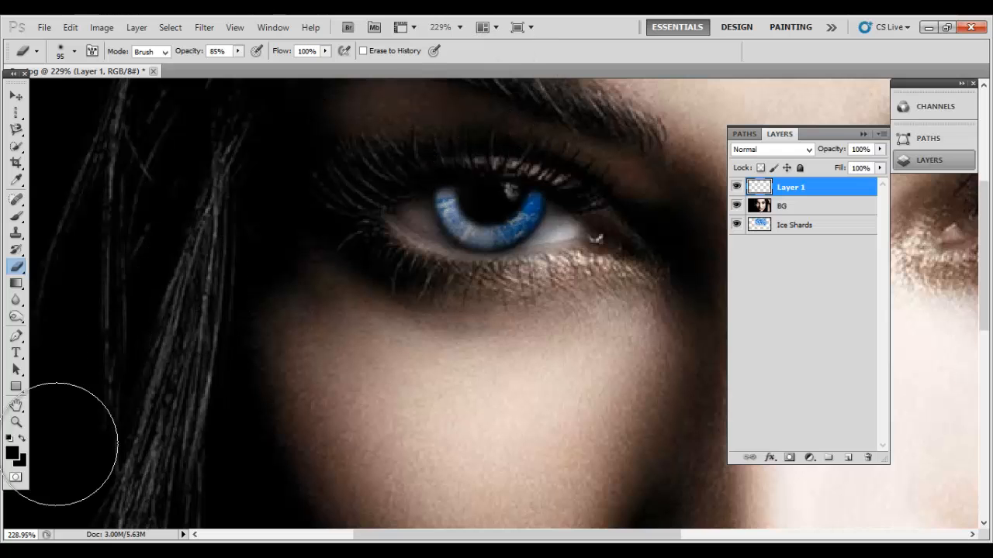
Set the Brush opacity to 29% and add soft black shading to the left iris on Layer 1
click(17, 422)
drag(463, 390, 395, 392)
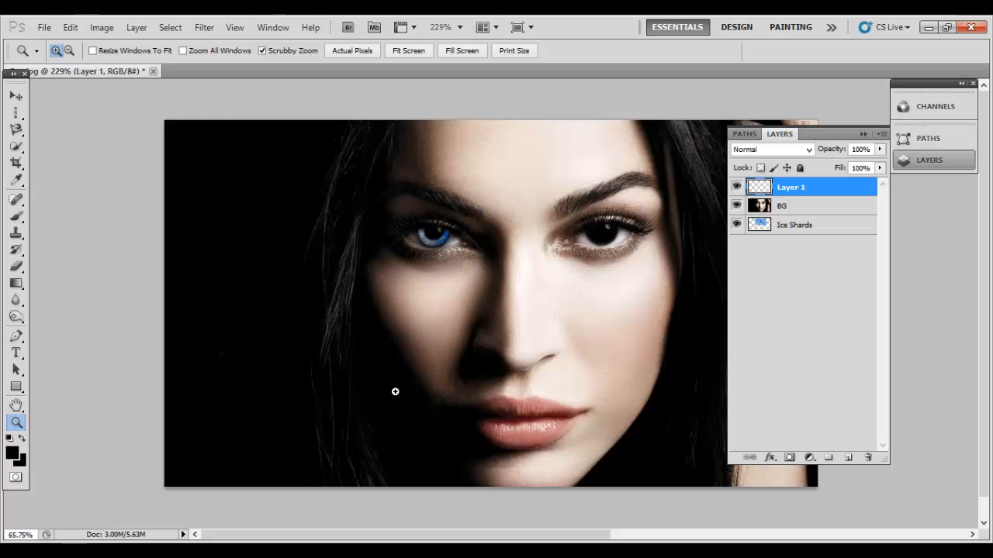
drag(395, 392, 392, 389)
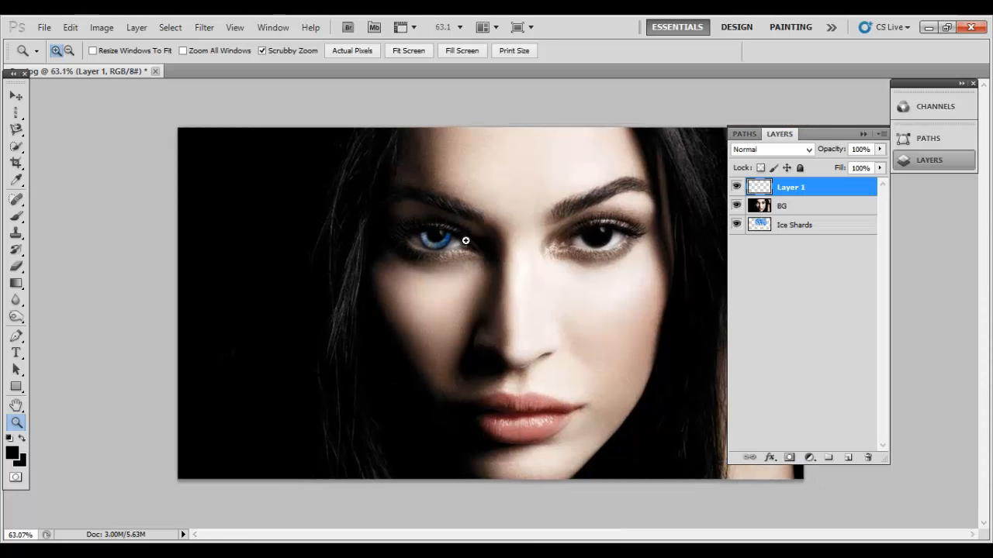
drag(443, 215, 512, 283)
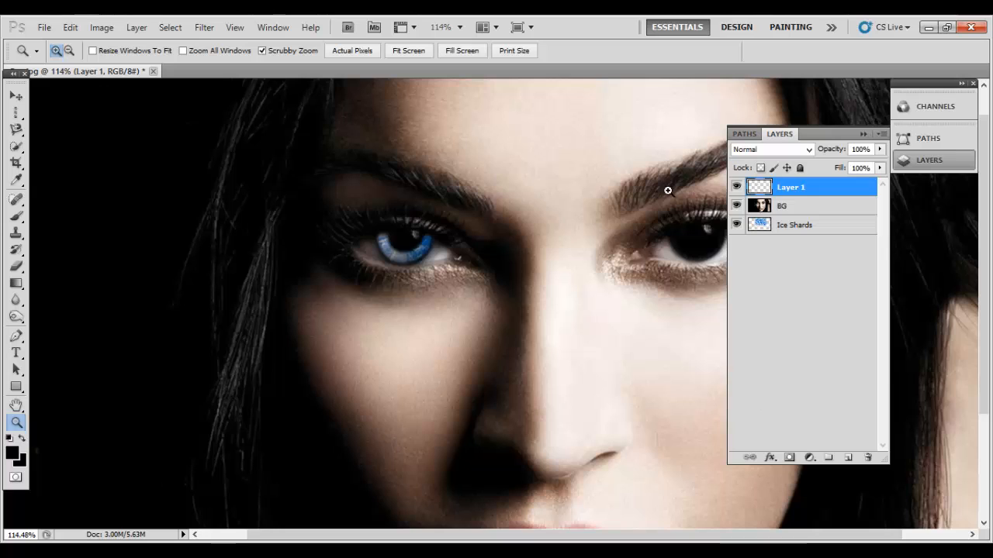
click(24, 222)
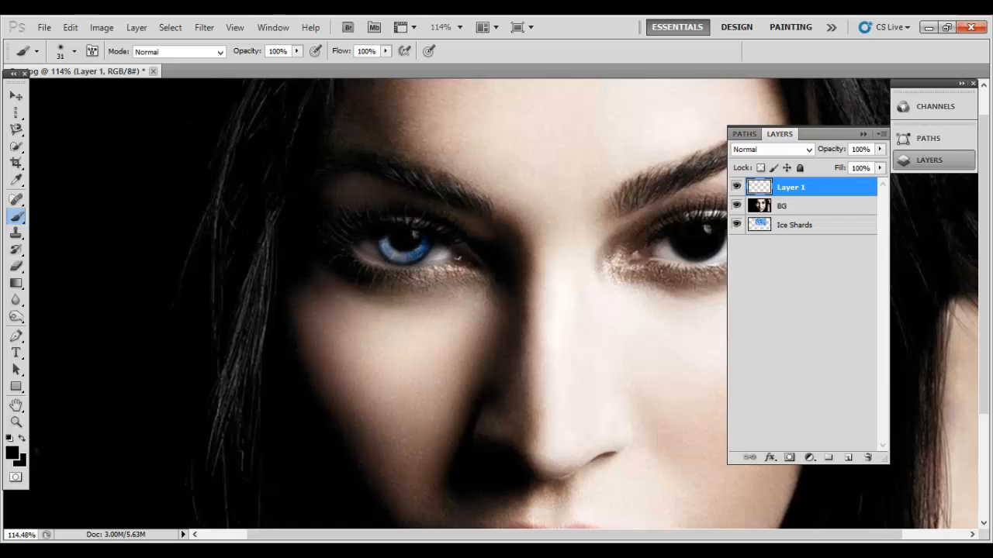
click(295, 51)
click(245, 64)
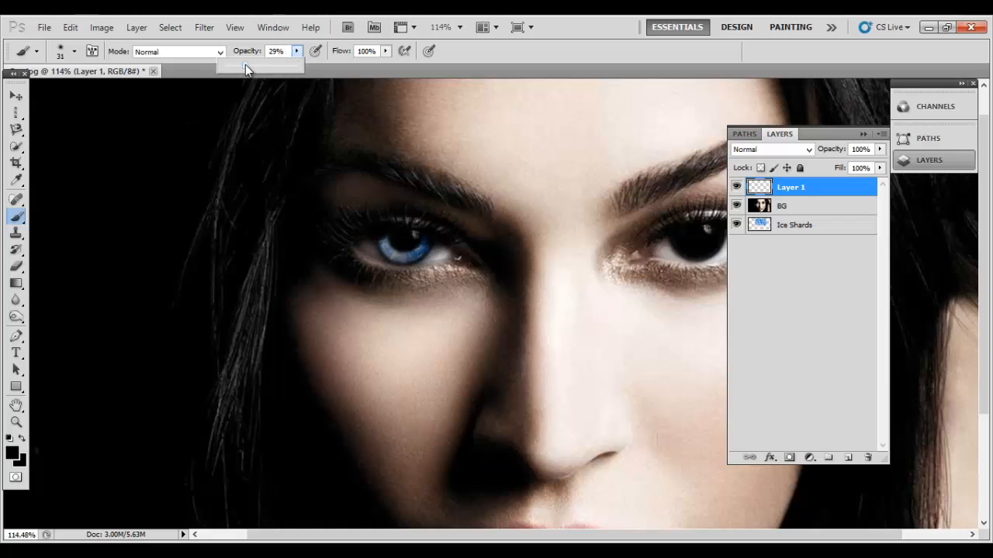
click(380, 237)
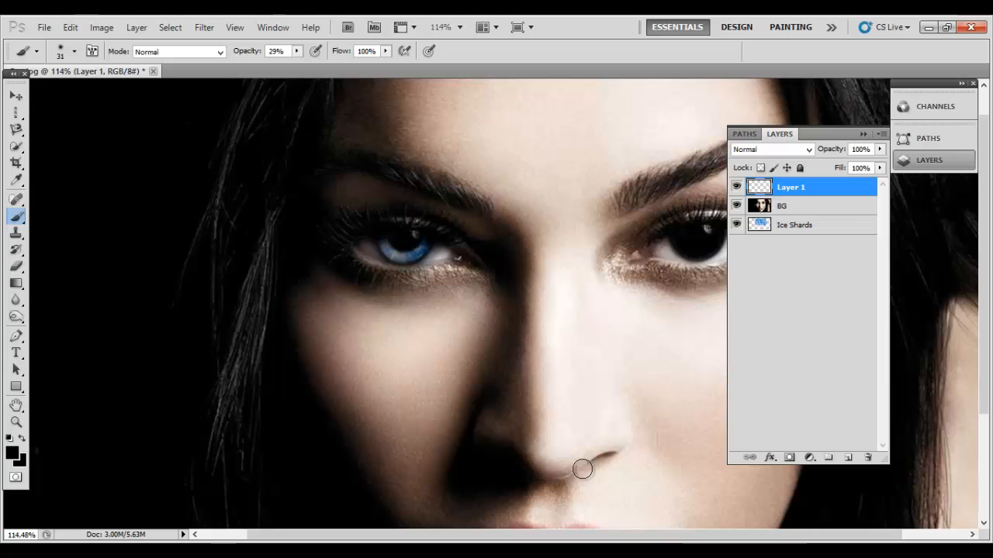
Examine the shaded left iris up close and within the whole portrait
click(16, 423)
drag(170, 399, 270, 387)
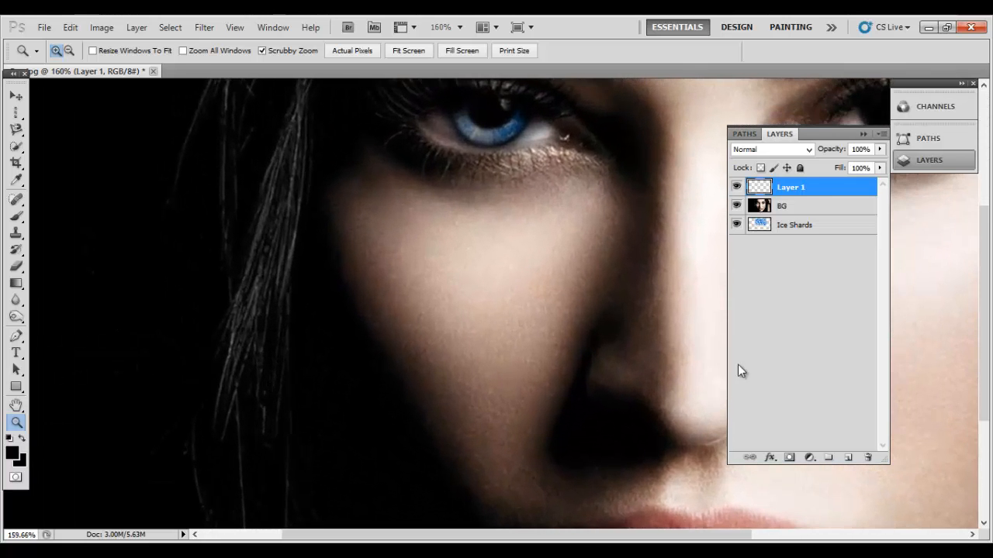
drag(985, 291, 985, 224)
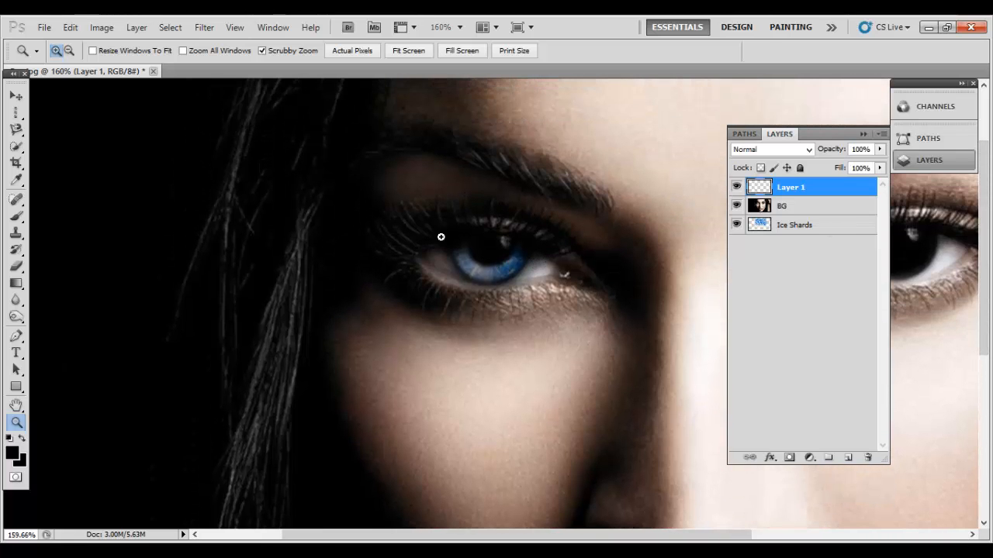
click(17, 266)
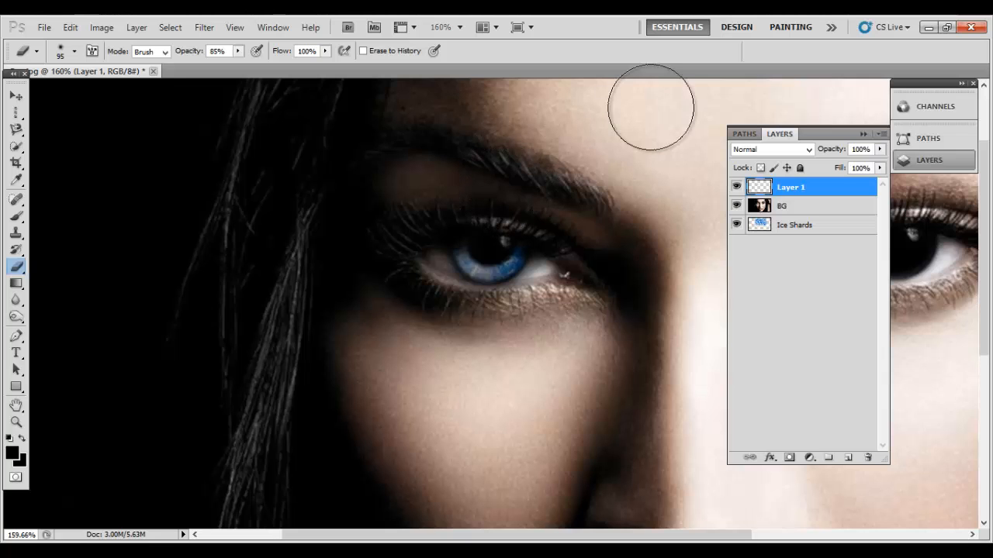
click(15, 422)
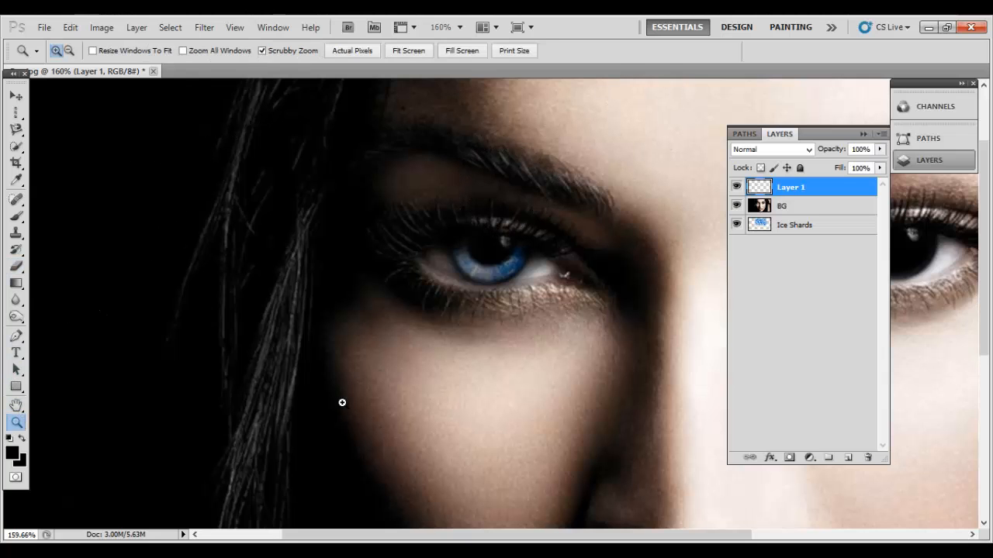
drag(411, 401, 381, 406)
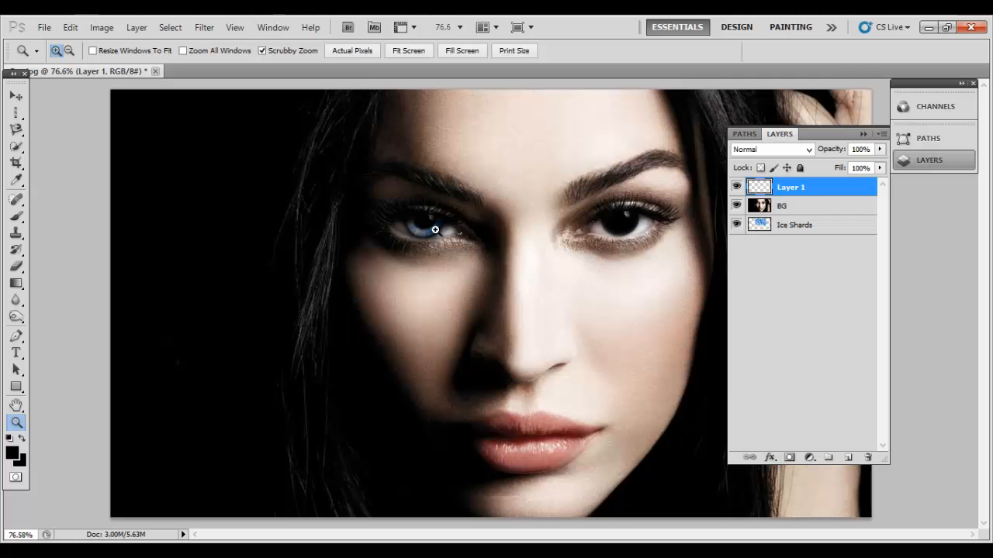
drag(435, 229, 523, 260)
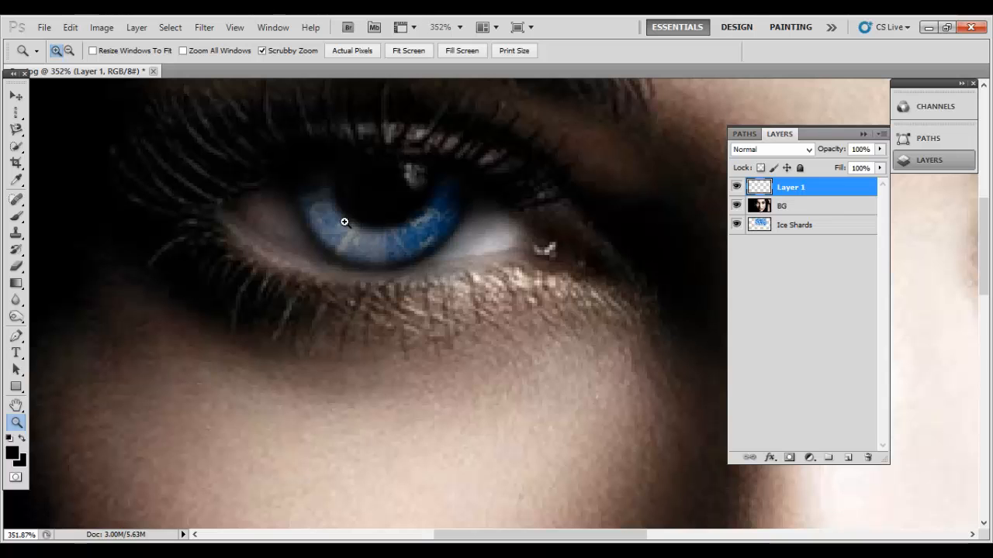
drag(337, 223, 238, 248)
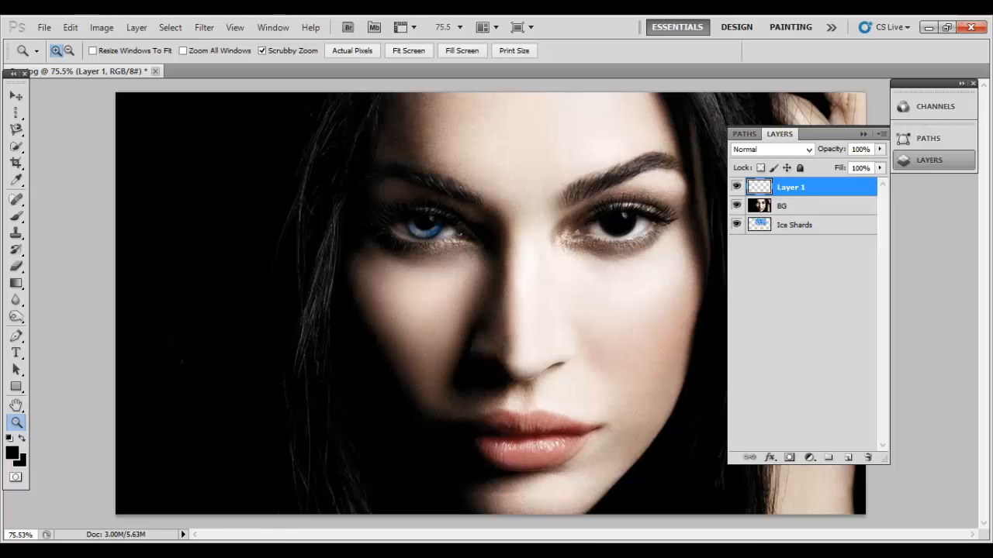
Set the Eraser brush size to 12 px
click(17, 267)
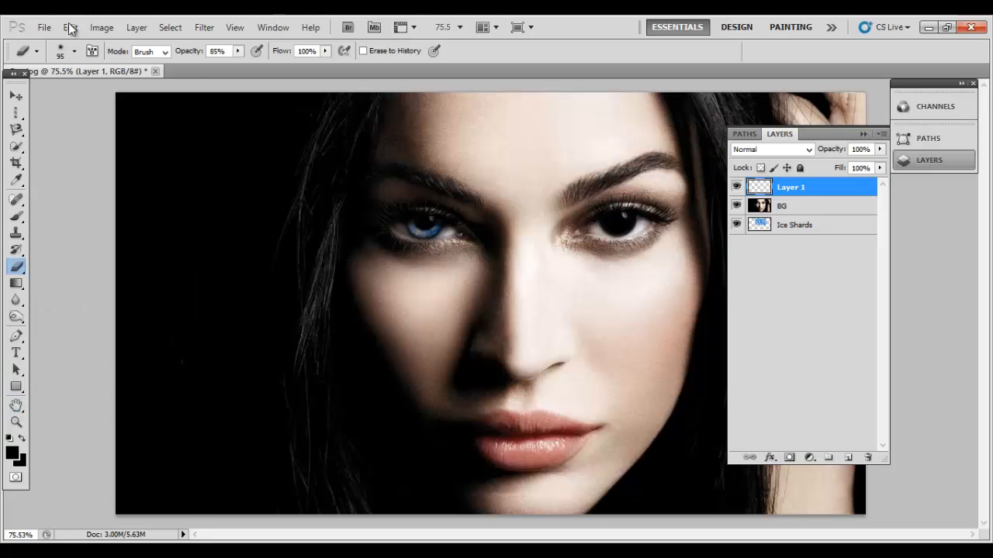
click(74, 51)
click(35, 80)
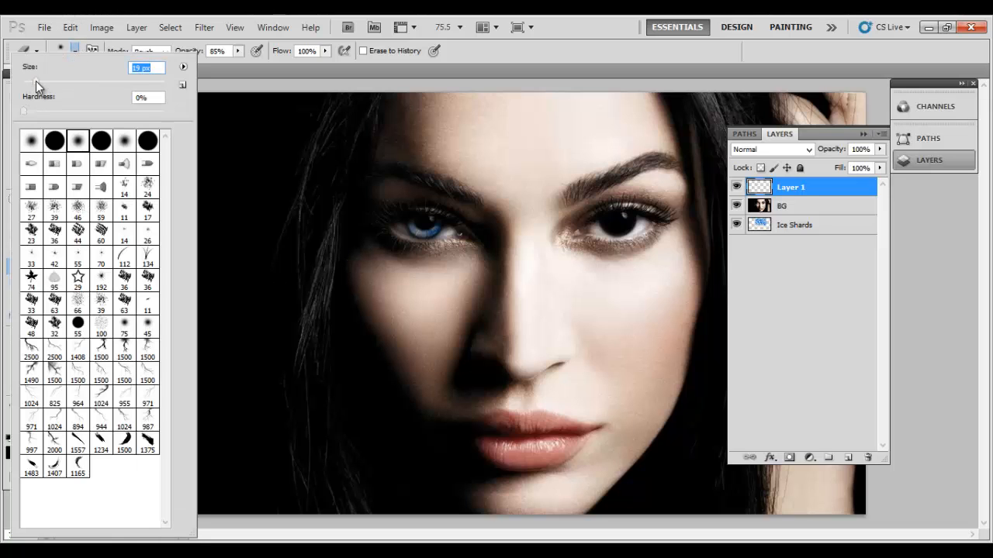
drag(36, 80, 32, 82)
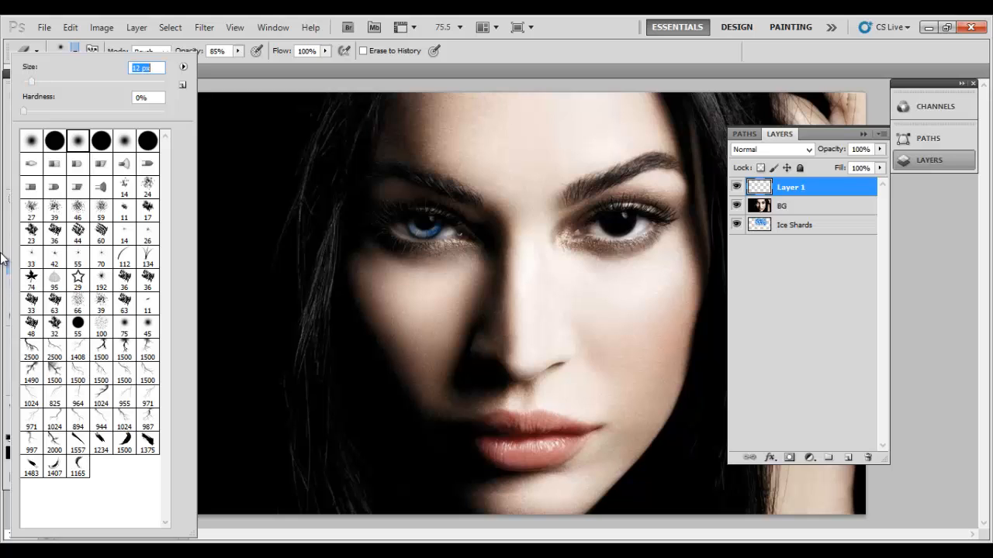
click(261, 523)
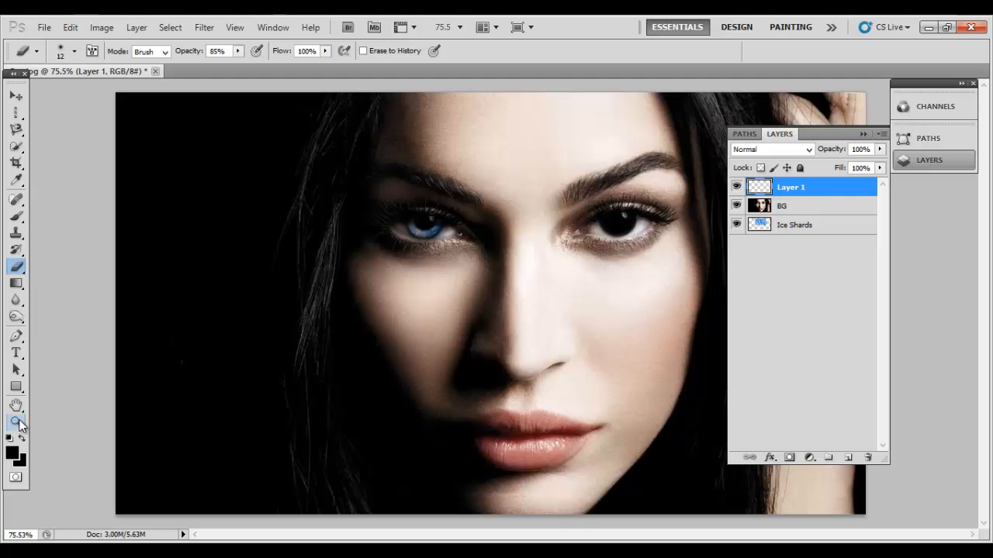
Erase a curved band around the right iris on the BG layer, leaving the pupil dark, to reveal the ice texture
click(16, 422)
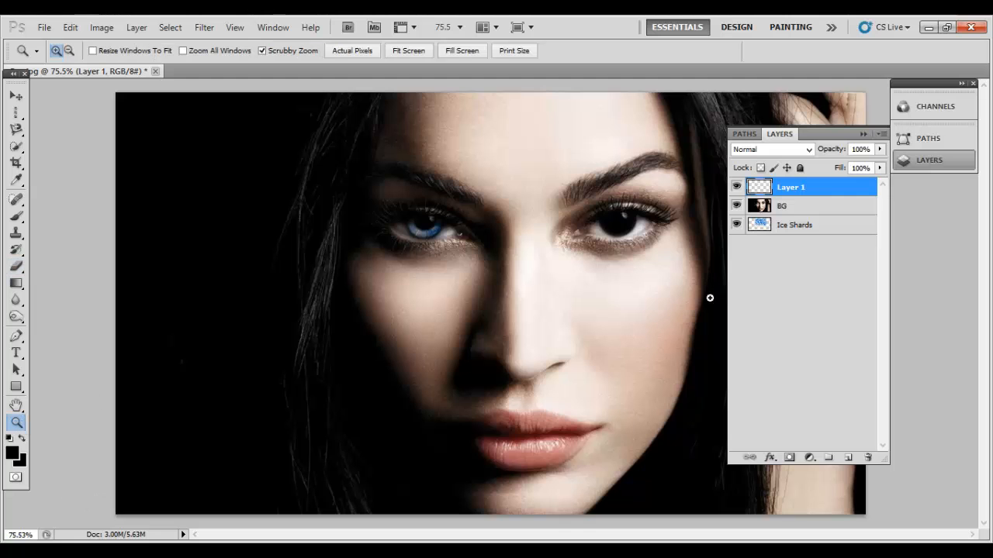
click(786, 206)
mouse_move(646, 209)
mouse_down()
mouse_move(704, 215)
mouse_move(720, 240)
mouse_move(760, 259)
mouse_up()
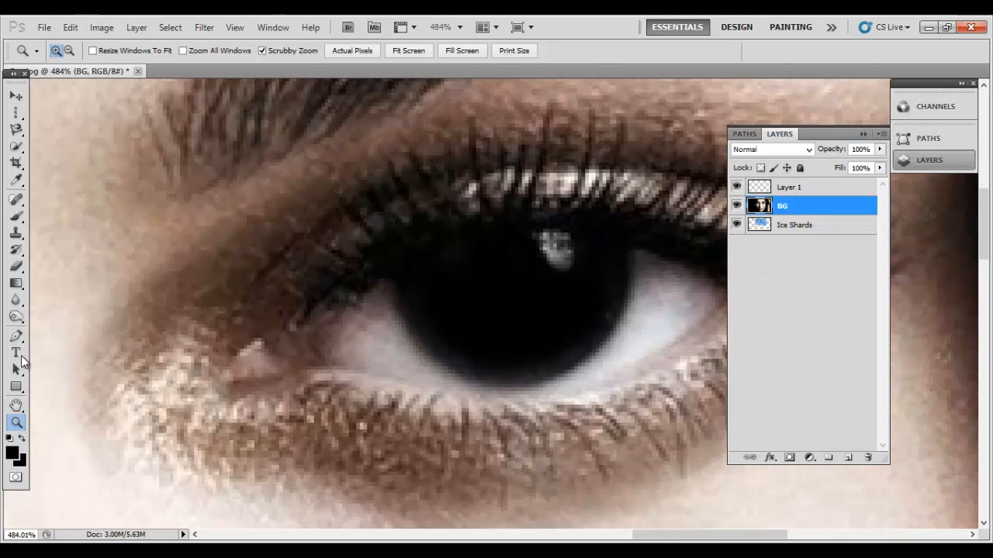
click(17, 266)
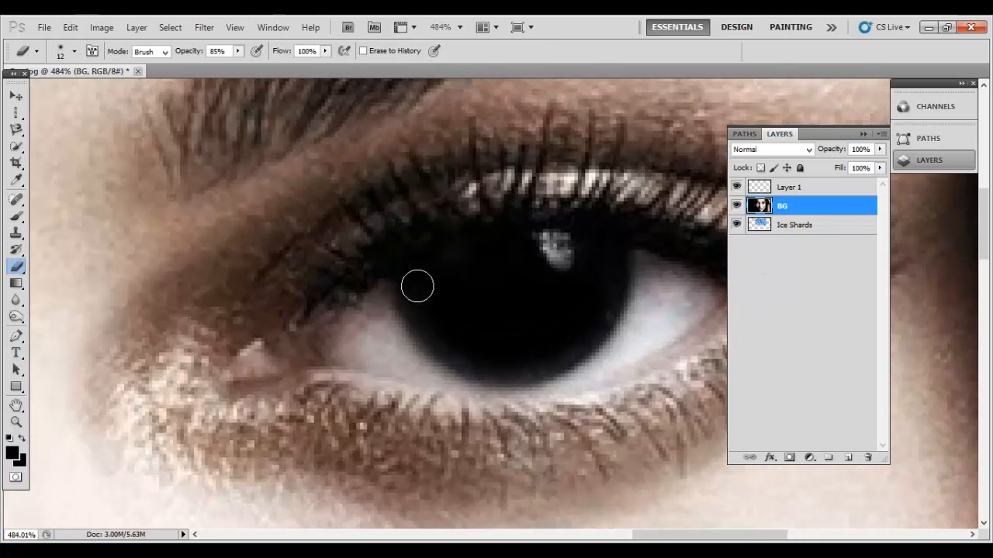
mouse_move(417, 284)
mouse_down()
mouse_move(458, 344)
mouse_move(489, 357)
mouse_move(536, 356)
mouse_move(585, 317)
mouse_move(606, 247)
mouse_up()
mouse_move(436, 280)
mouse_down()
mouse_move(417, 279)
mouse_move(442, 317)
mouse_move(487, 345)
mouse_up()
mouse_move(418, 278)
mouse_down()
mouse_move(434, 319)
mouse_move(476, 356)
mouse_move(508, 357)
mouse_move(563, 336)
mouse_move(602, 264)
mouse_up()
Softly shade the right iris with black on Layer 1, using the Brush at 31 px and 29% opacity
key(z)
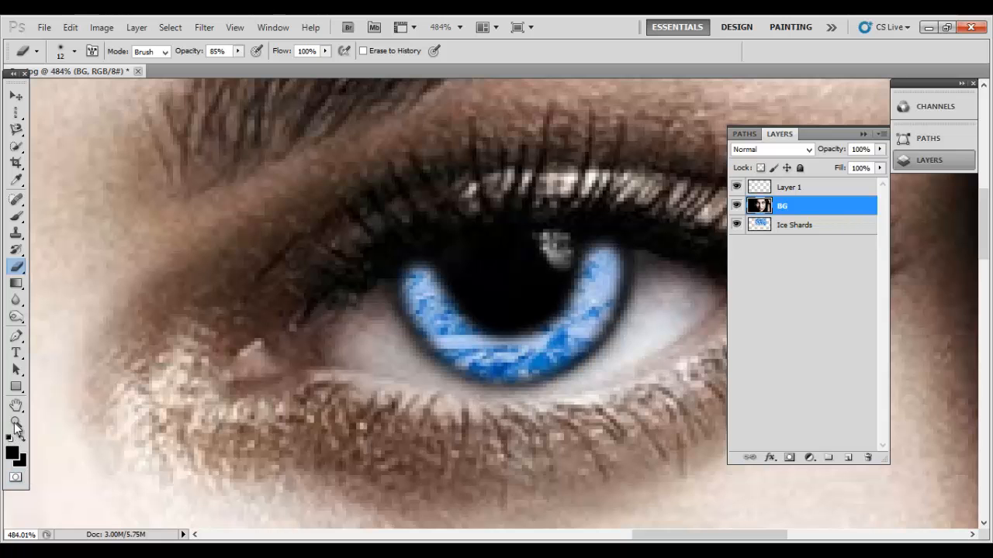
drag(316, 412, 204, 389)
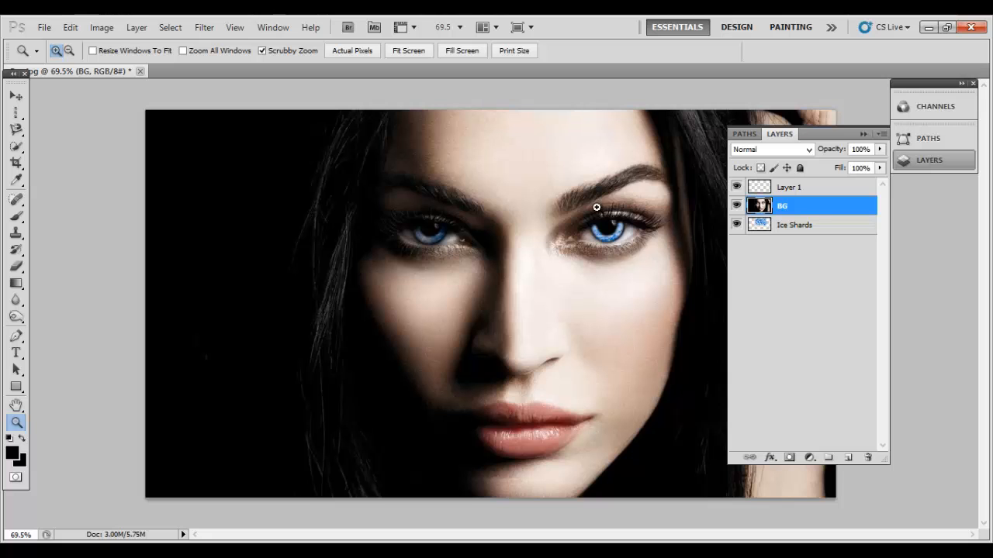
drag(637, 216, 708, 236)
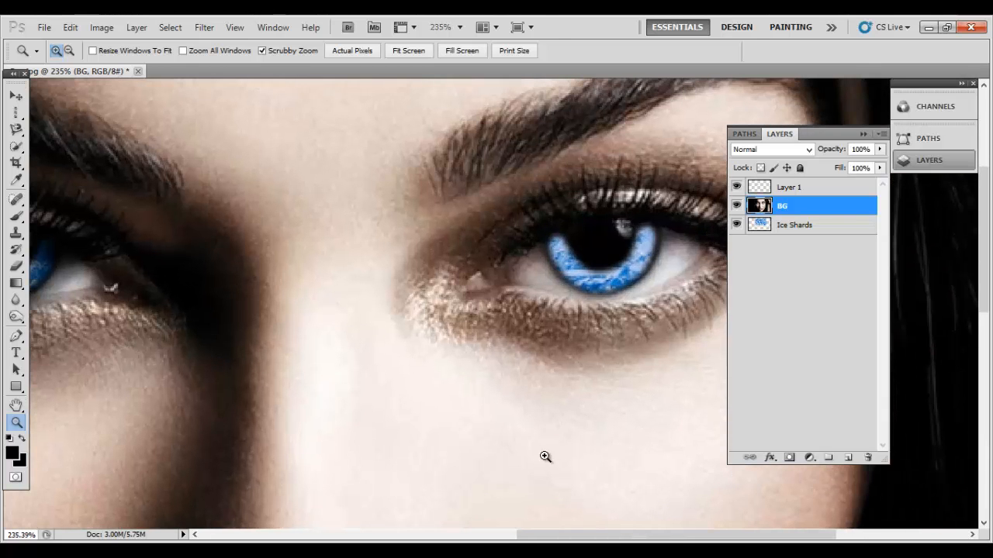
click(16, 215)
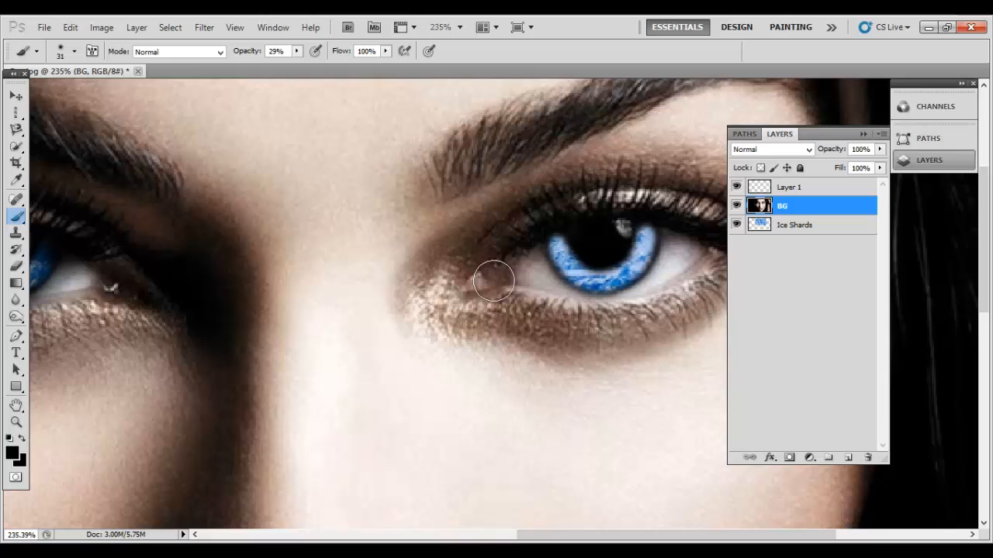
click(75, 50)
click(91, 79)
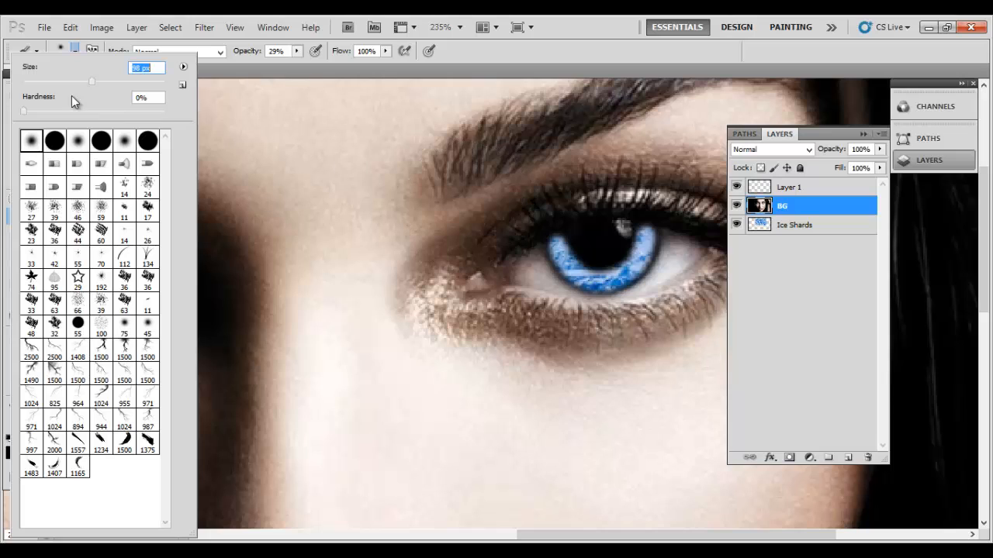
click(549, 210)
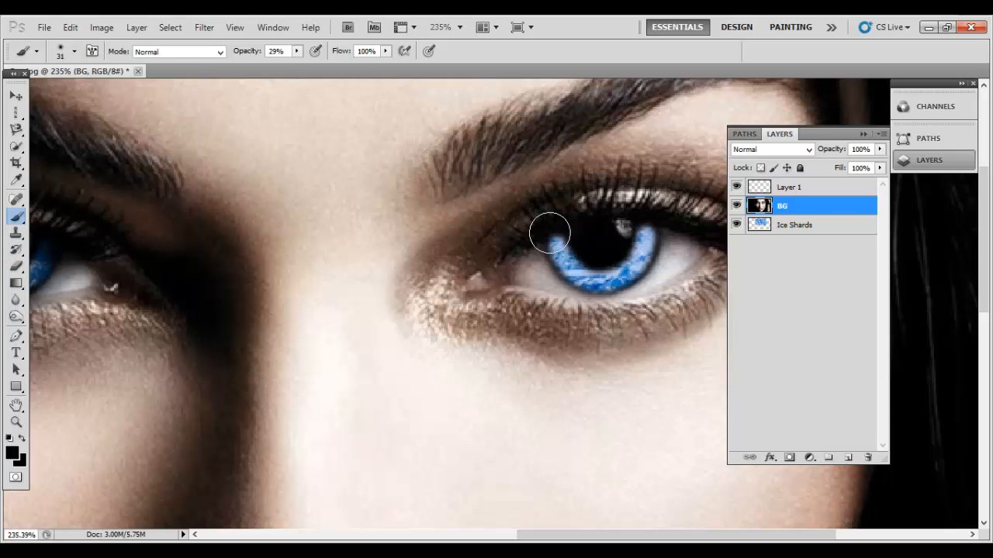
click(785, 187)
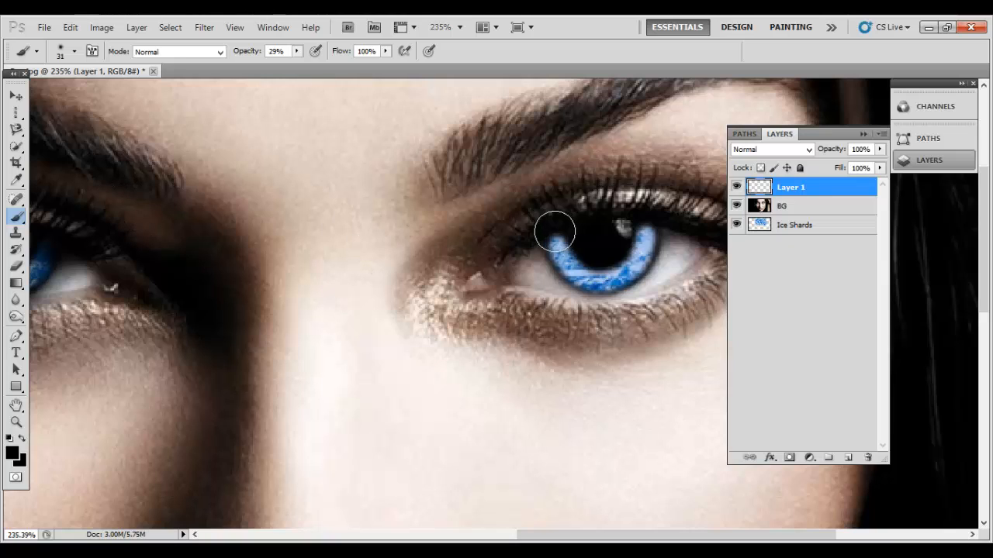
mouse_move(553, 233)
mouse_down()
mouse_move(593, 235)
mouse_move(526, 242)
mouse_move(595, 289)
mouse_move(661, 286)
mouse_move(674, 255)
mouse_move(664, 230)
mouse_move(628, 272)
mouse_move(584, 282)
mouse_move(514, 264)
mouse_move(600, 262)
mouse_move(566, 271)
mouse_move(596, 248)
mouse_up()
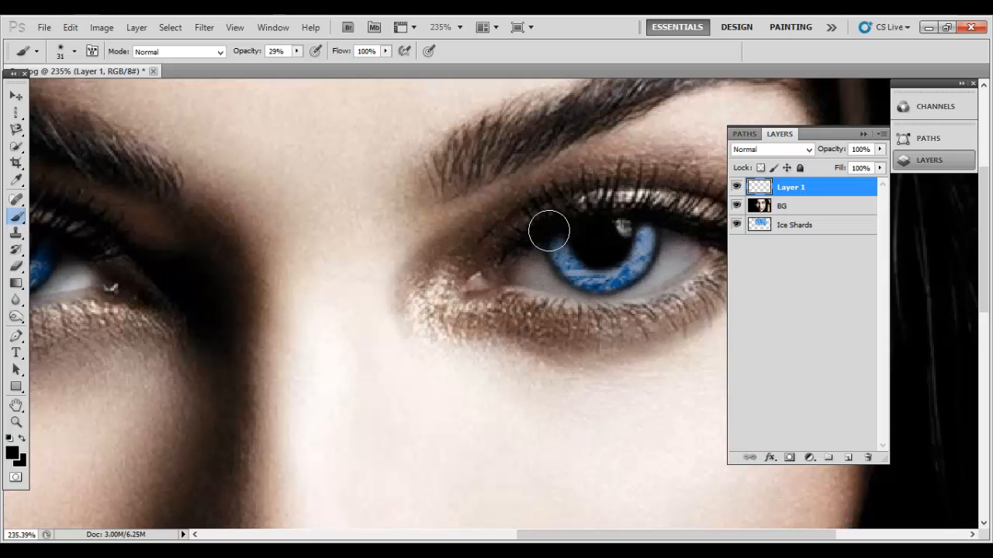
key(ctrl+z)
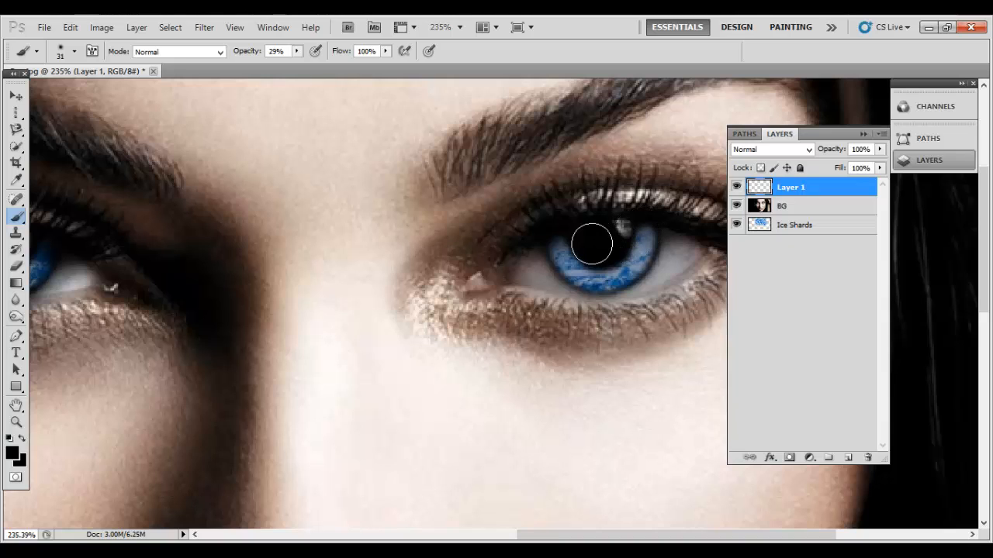
Set the Brush size to 95 px and paint broad, soft black shading around the whole right eye on Layer 1
click(79, 48)
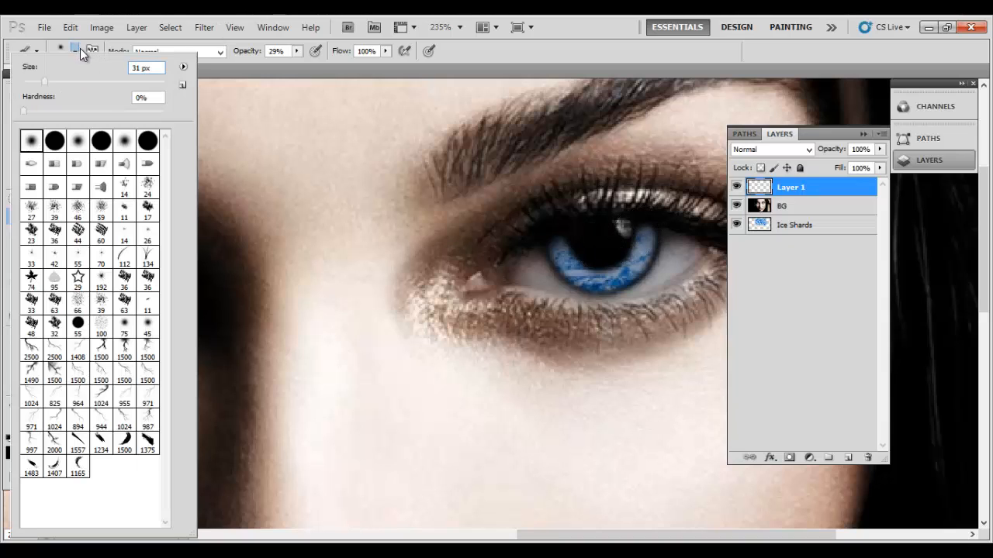
click(98, 82)
drag(103, 80, 91, 81)
click(440, 314)
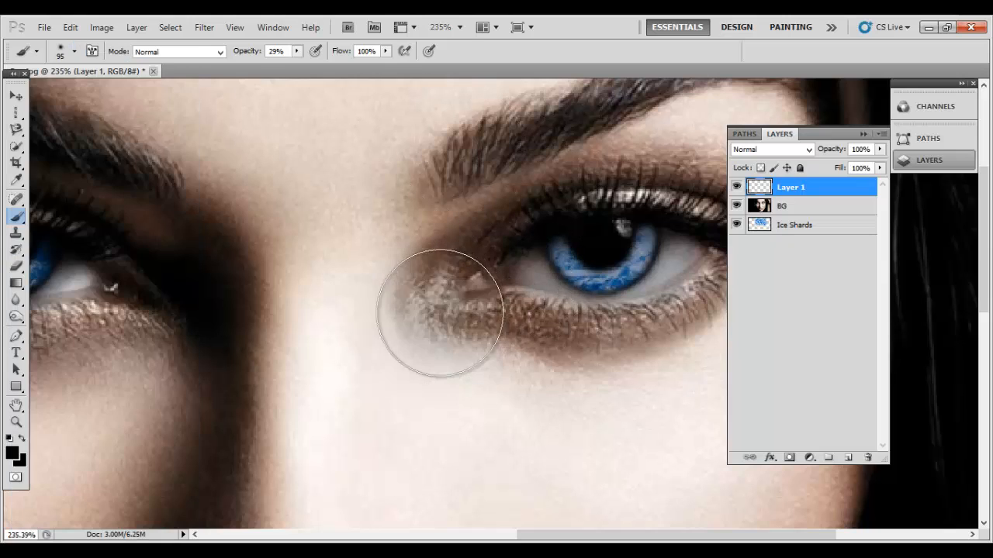
mouse_move(440, 313)
mouse_down()
mouse_move(550, 359)
mouse_move(705, 318)
mouse_move(669, 249)
mouse_move(590, 248)
mouse_move(501, 205)
mouse_move(512, 368)
mouse_move(512, 360)
mouse_move(609, 317)
mouse_move(607, 366)
mouse_move(695, 343)
mouse_move(686, 325)
mouse_move(710, 345)
mouse_up()
mouse_move(704, 224)
mouse_down()
mouse_move(664, 179)
mouse_move(540, 198)
mouse_move(495, 216)
mouse_move(458, 267)
mouse_move(448, 304)
mouse_move(549, 318)
mouse_move(585, 297)
mouse_move(614, 250)
mouse_up()
key(ctrl+z)
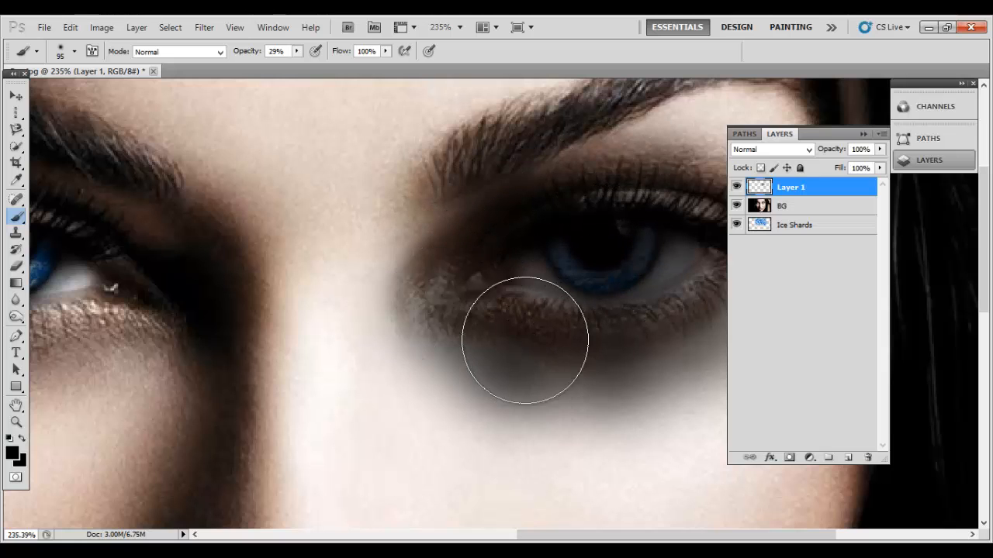
Collapse the Layers panel to uncover the right eye and set the Eraser brush size to 85 px
click(15, 268)
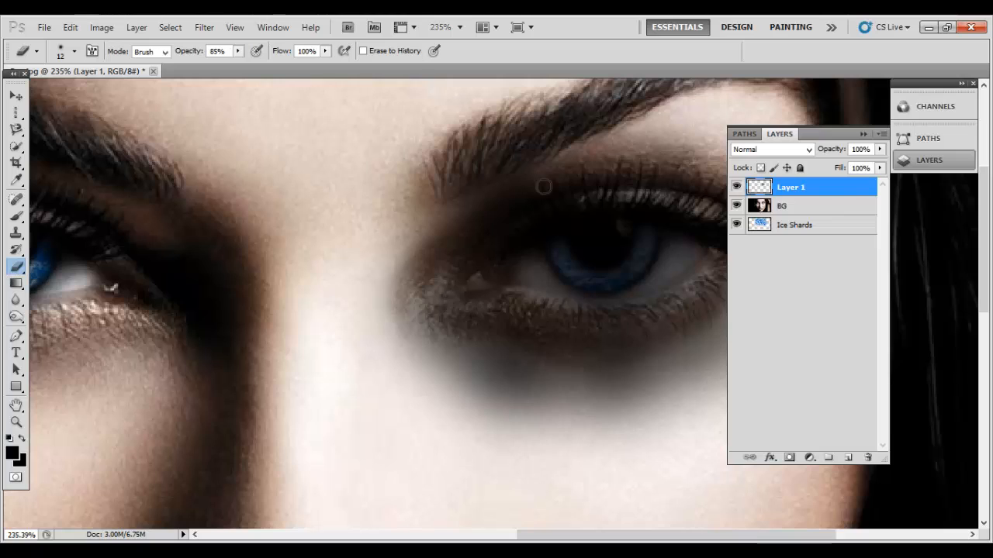
click(862, 133)
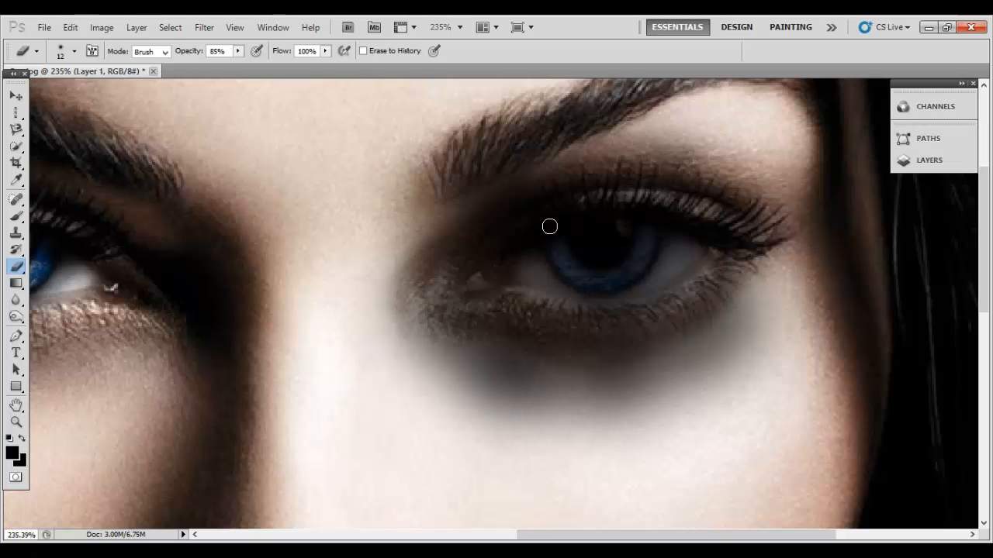
click(73, 52)
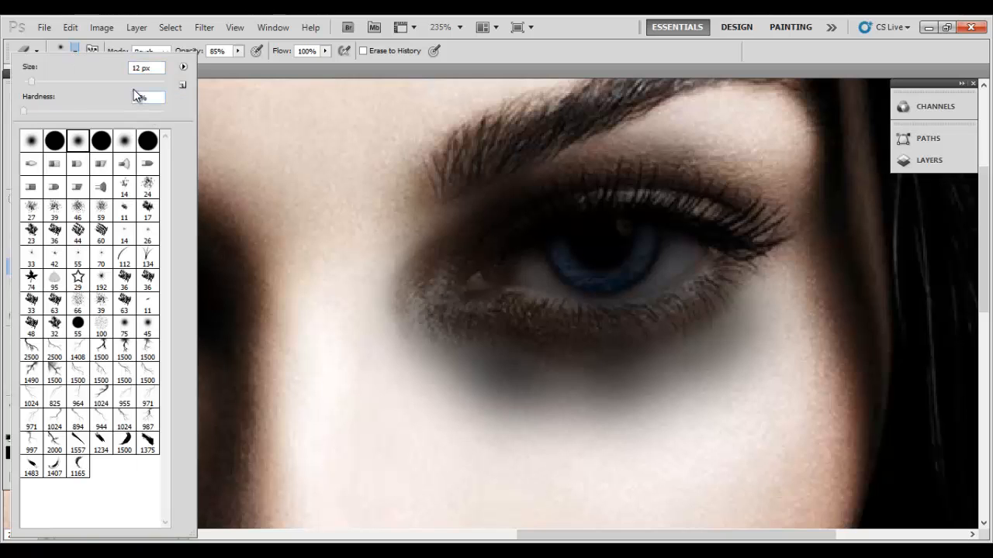
drag(115, 83, 82, 83)
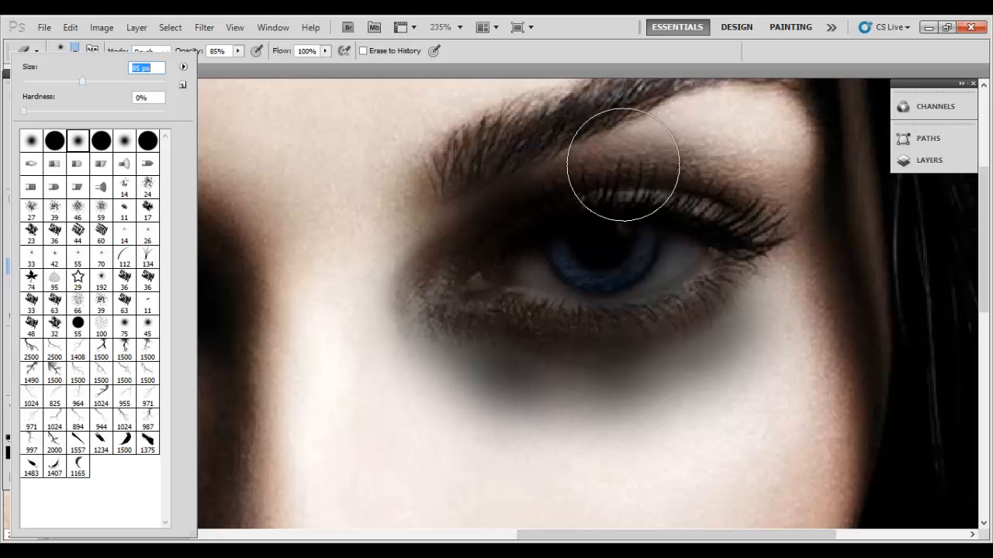
click(602, 208)
Erase the black shading from the right iris, eye white, inner corner and skin below the eye on Layer 1
mouse_move(593, 209)
mouse_down()
mouse_move(488, 212)
mouse_move(614, 158)
mouse_move(520, 162)
mouse_move(433, 233)
mouse_move(495, 315)
mouse_move(427, 319)
mouse_move(475, 375)
mouse_move(420, 376)
mouse_move(560, 431)
mouse_move(408, 336)
mouse_move(503, 397)
mouse_move(646, 429)
mouse_move(611, 423)
mouse_move(597, 406)
mouse_move(523, 399)
mouse_move(735, 397)
mouse_move(660, 395)
mouse_move(810, 295)
mouse_move(748, 346)
mouse_move(630, 401)
mouse_move(420, 377)
mouse_move(400, 359)
mouse_move(484, 394)
mouse_move(623, 423)
mouse_move(508, 375)
mouse_move(649, 377)
mouse_up()
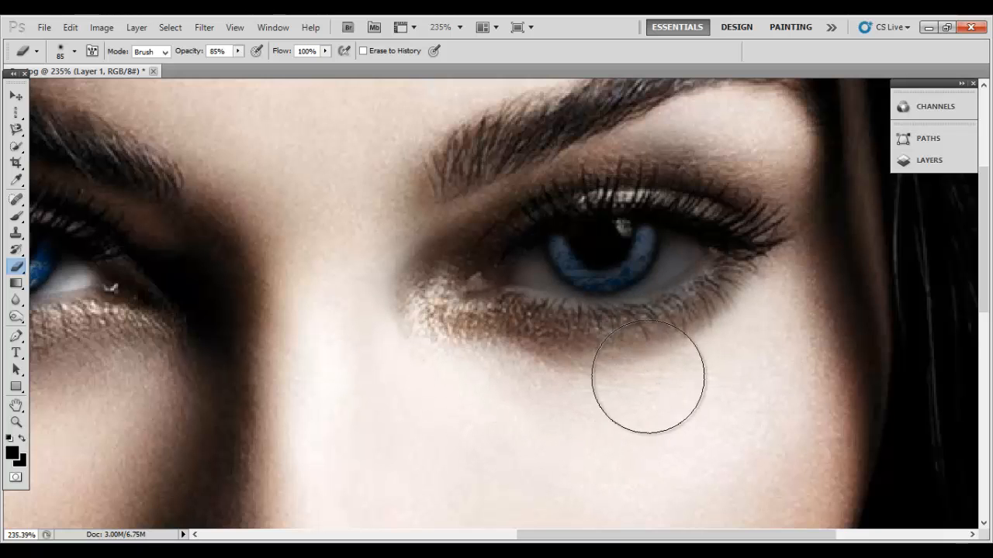
mouse_move(564, 190)
mouse_down()
mouse_move(600, 204)
mouse_move(602, 221)
mouse_move(590, 211)
mouse_move(647, 228)
mouse_up()
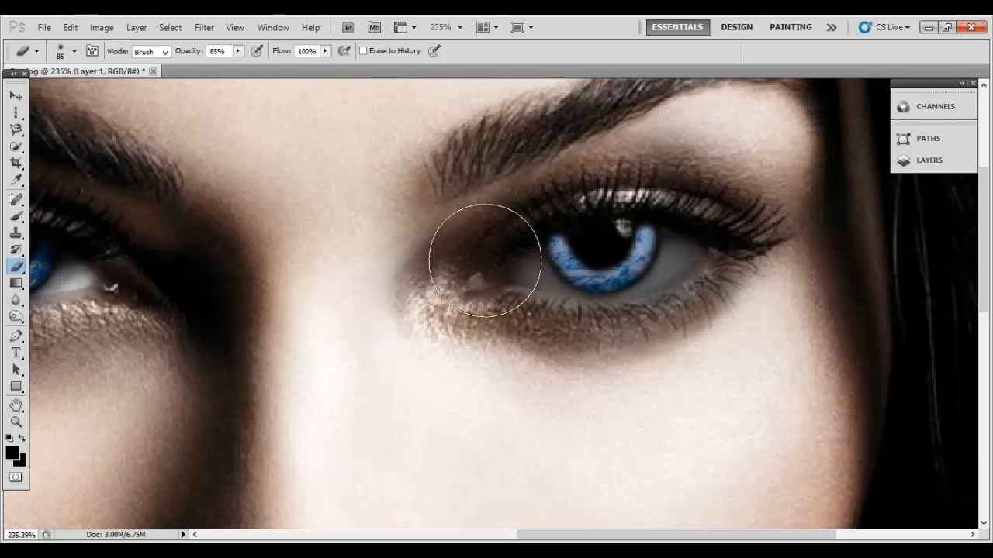
drag(483, 284, 487, 258)
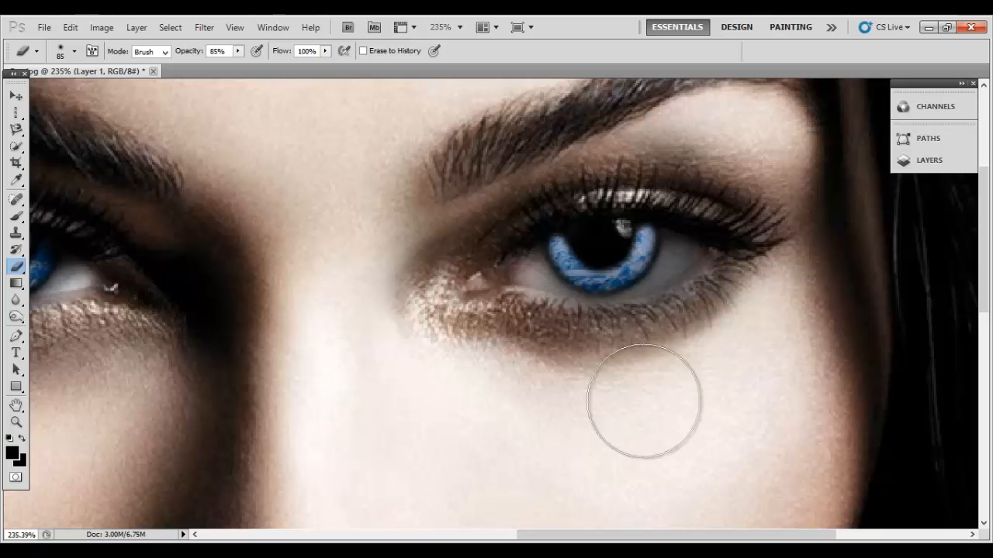
mouse_move(715, 282)
mouse_down()
mouse_move(703, 311)
mouse_move(613, 355)
mouse_move(557, 354)
mouse_move(523, 341)
mouse_move(507, 286)
mouse_up()
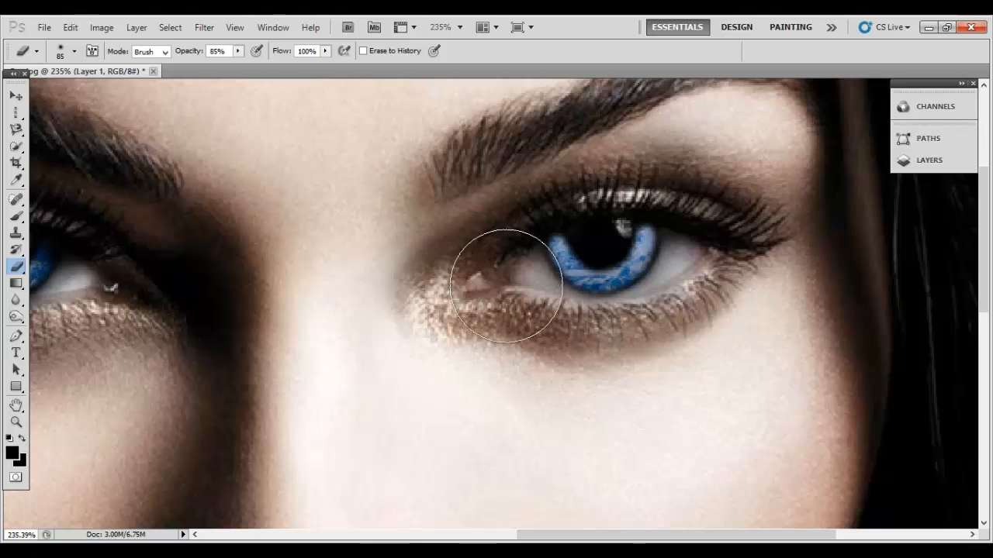
mouse_move(723, 284)
mouse_down()
mouse_move(810, 381)
mouse_move(716, 333)
mouse_move(714, 246)
mouse_move(726, 239)
mouse_move(727, 259)
mouse_move(739, 250)
mouse_move(692, 339)
mouse_move(554, 352)
mouse_move(515, 315)
mouse_up()
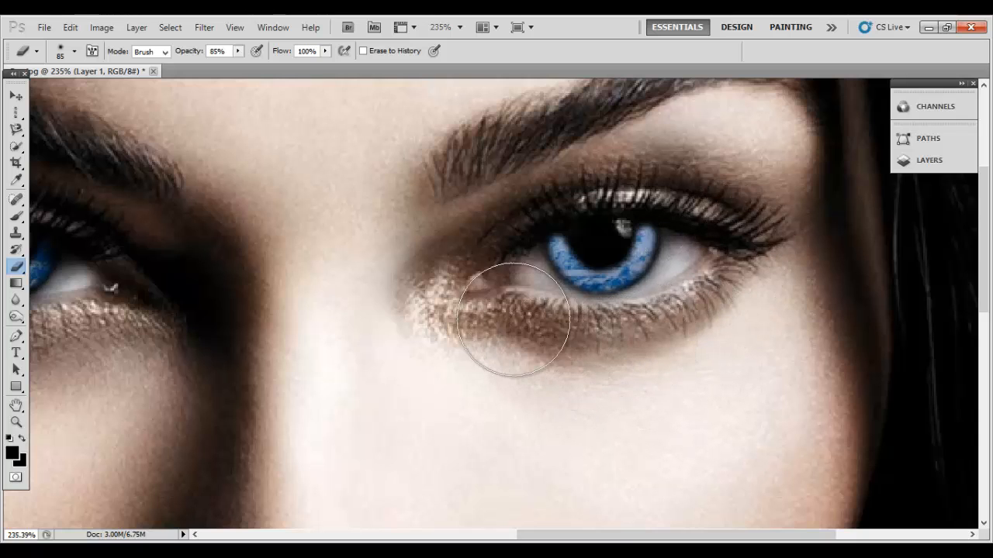
Set the Brush size to 60 px for shading the right eye, keeping both eyes in view
scroll(985, 208, down, 3)
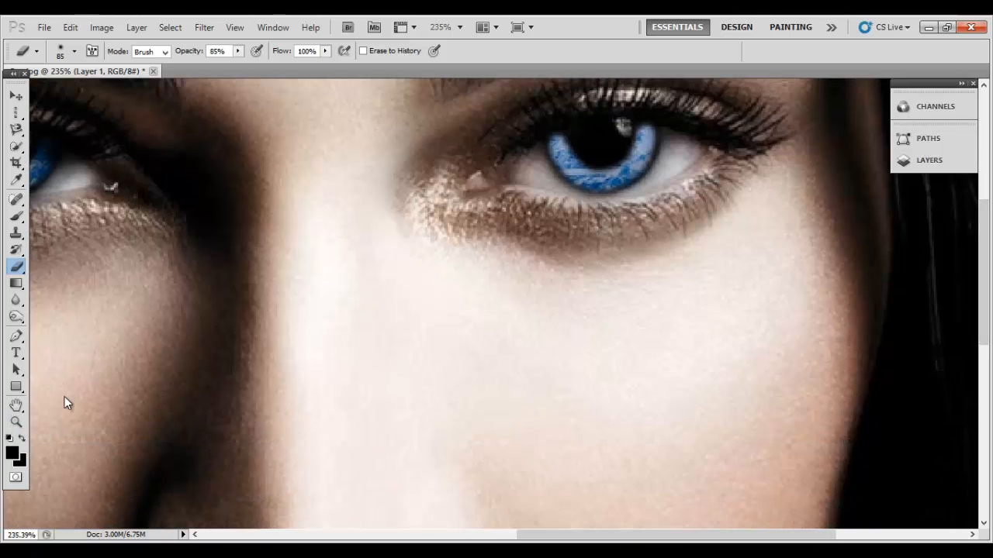
click(16, 421)
key(ctrl+0)
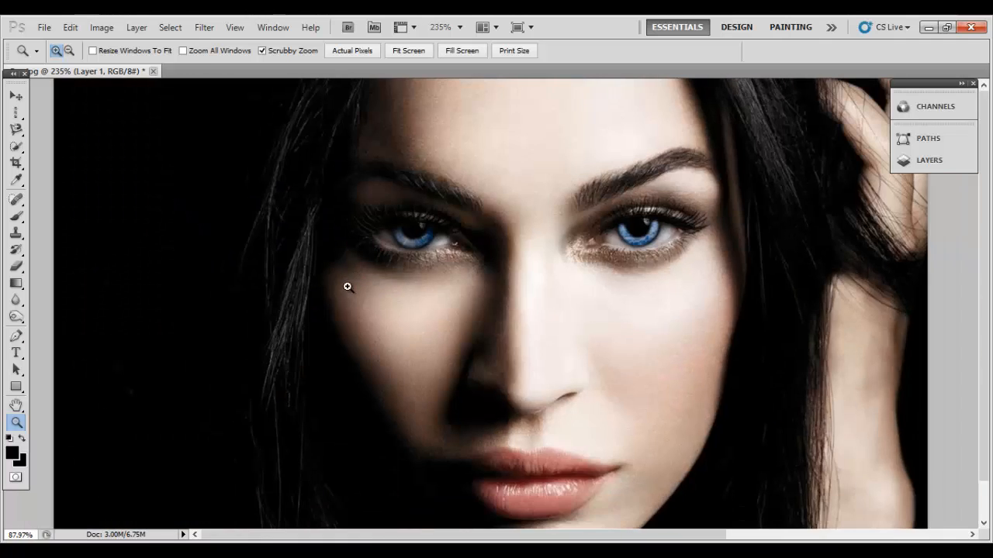
alt+click(340, 287)
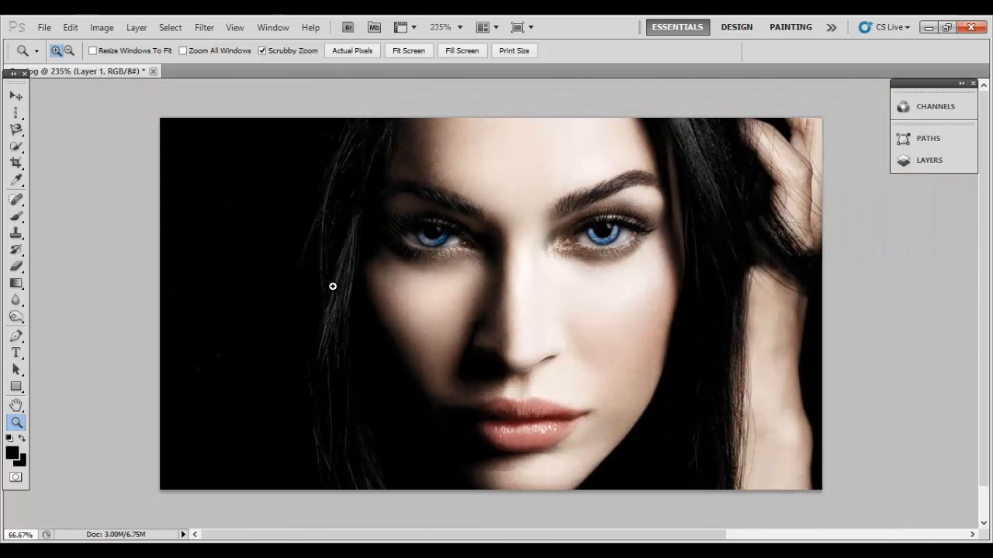
drag(333, 286, 430, 292)
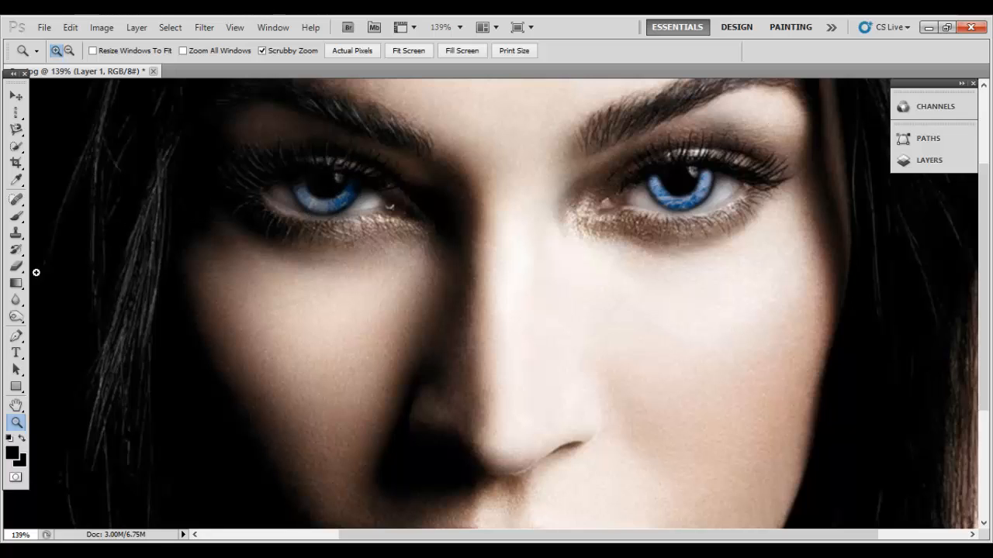
click(16, 216)
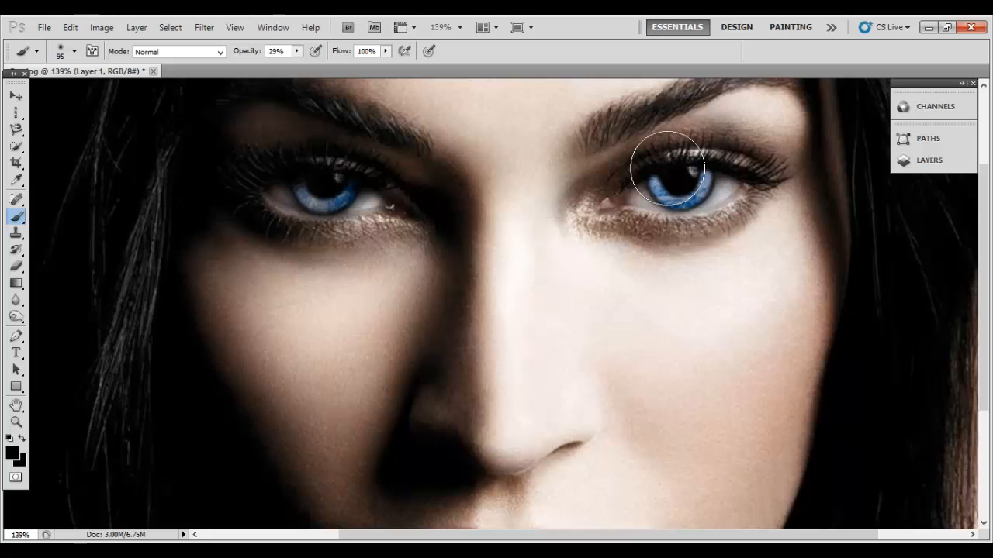
click(73, 52)
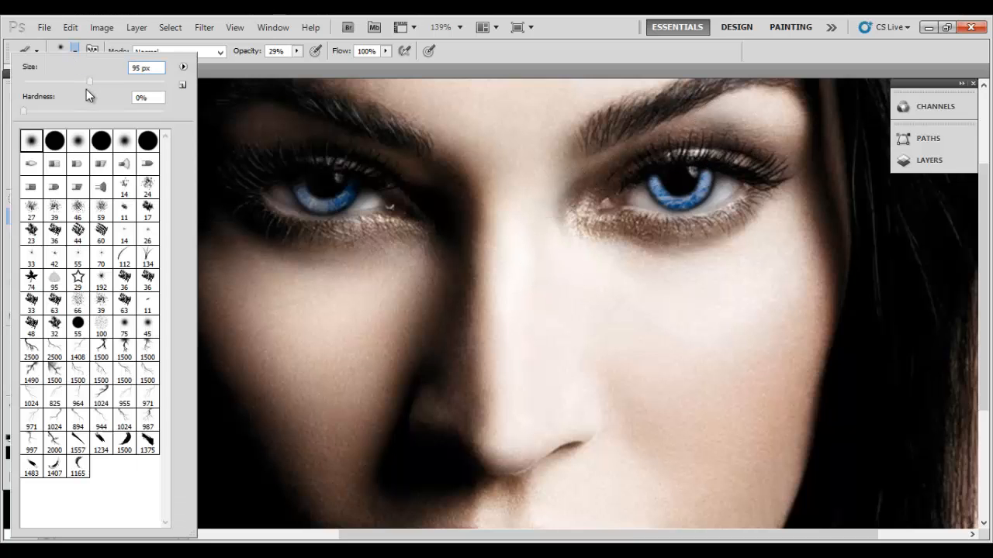
drag(66, 81, 63, 81)
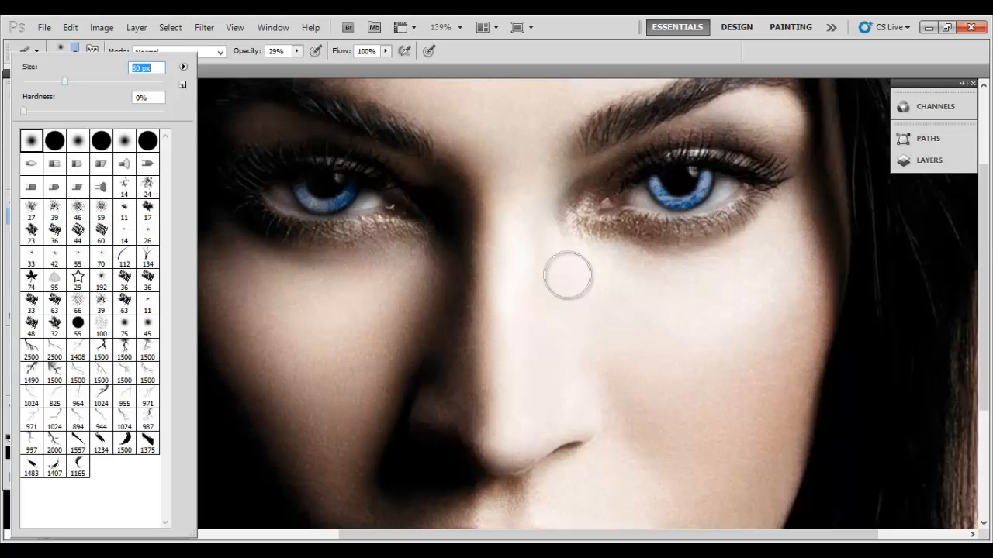
click(670, 183)
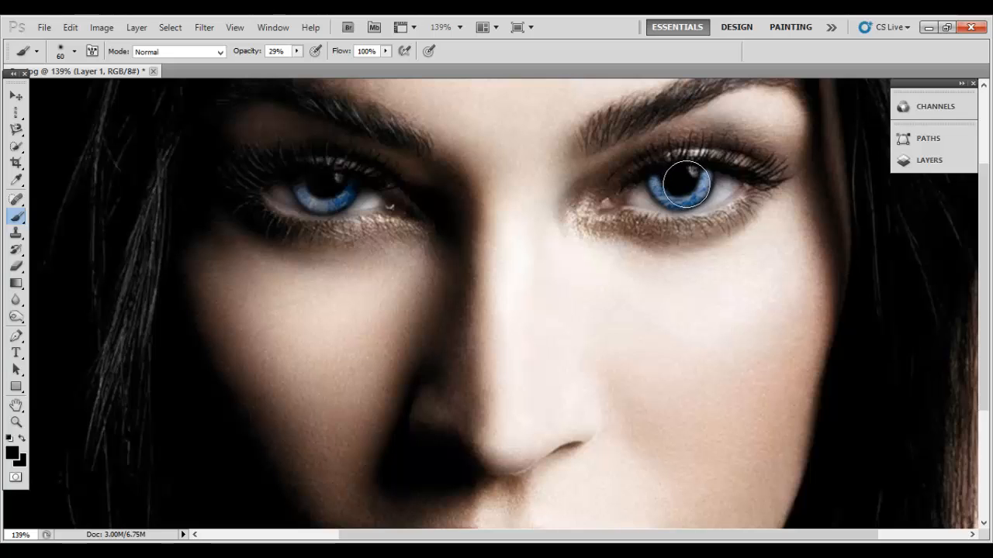
Add soft black shading on Layer 1 over the upper part of the right iris, its inner corner and the upper lash line
mouse_move(686, 185)
mouse_down()
mouse_move(676, 190)
mouse_move(671, 174)
mouse_move(660, 186)
mouse_up()
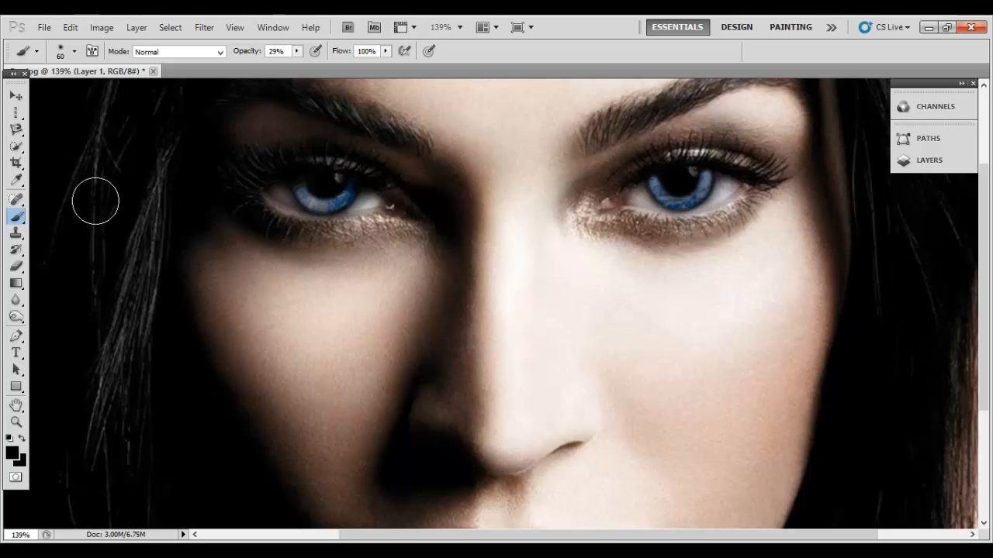
click(641, 171)
click(640, 171)
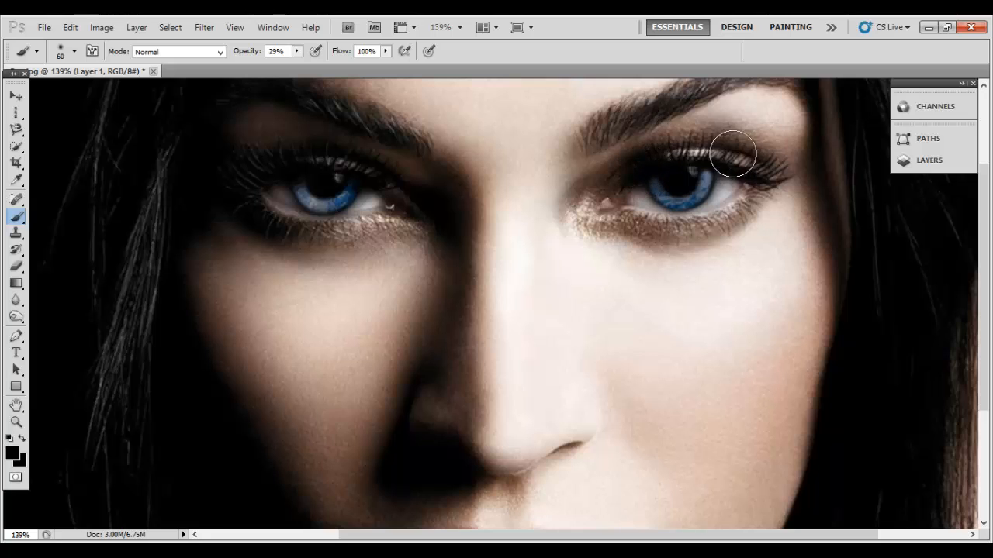
click(709, 163)
click(709, 162)
click(694, 162)
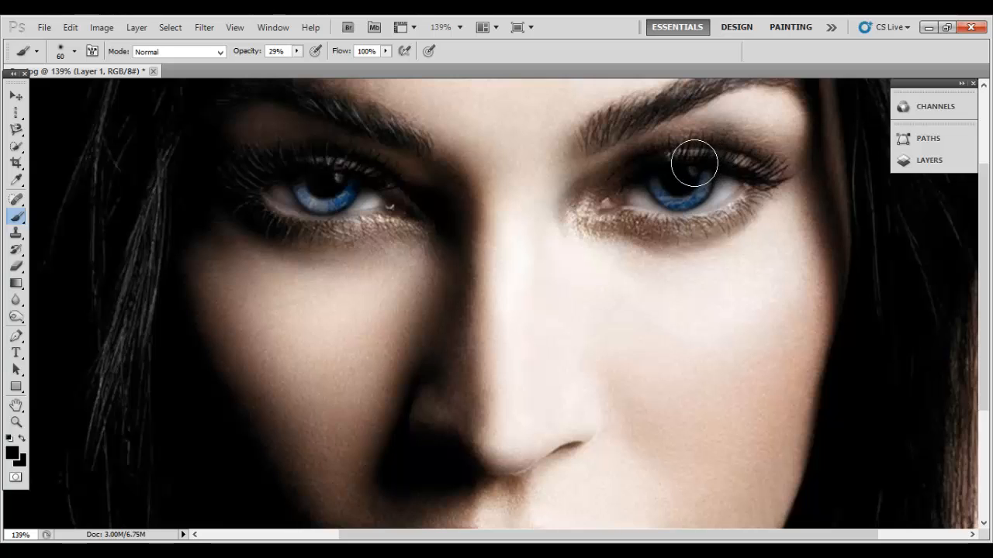
click(685, 162)
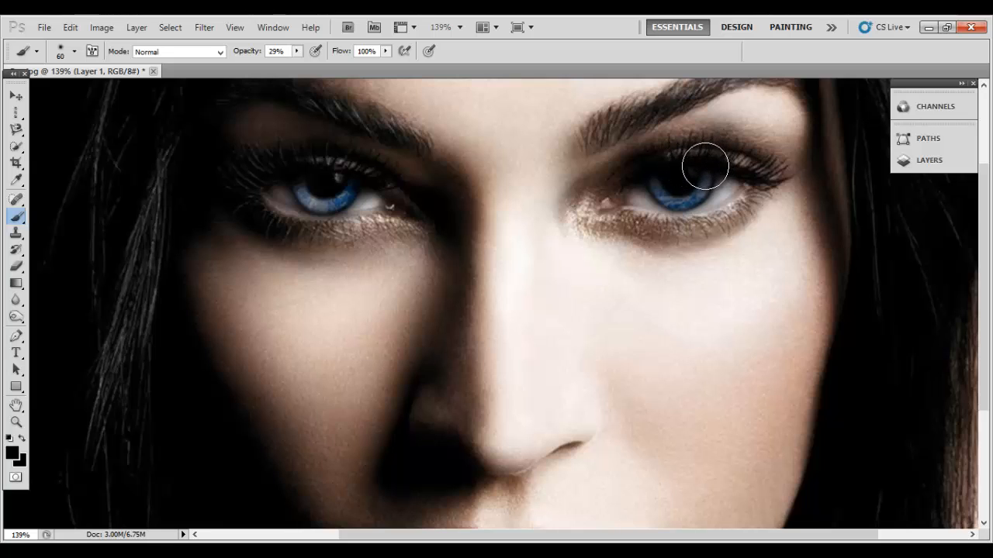
click(15, 267)
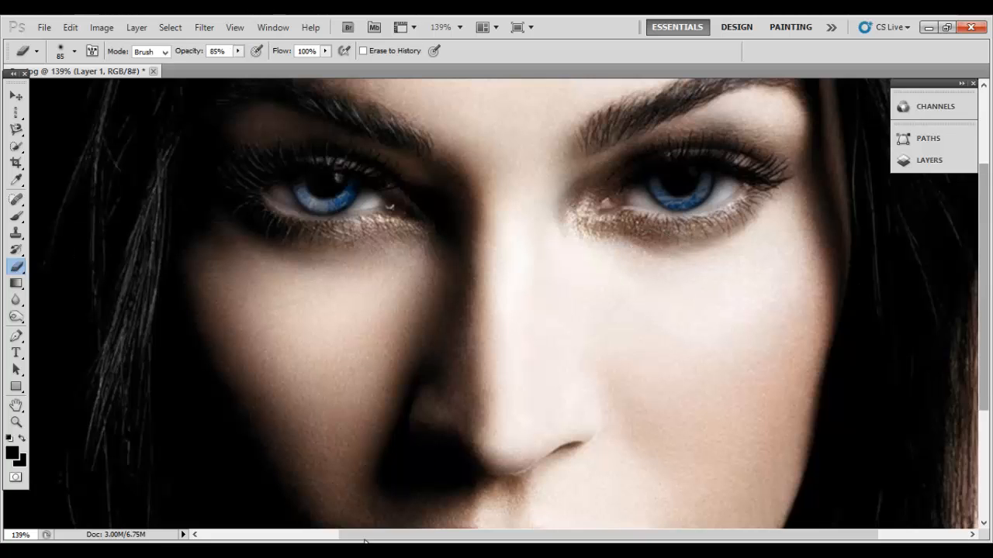
click(16, 422)
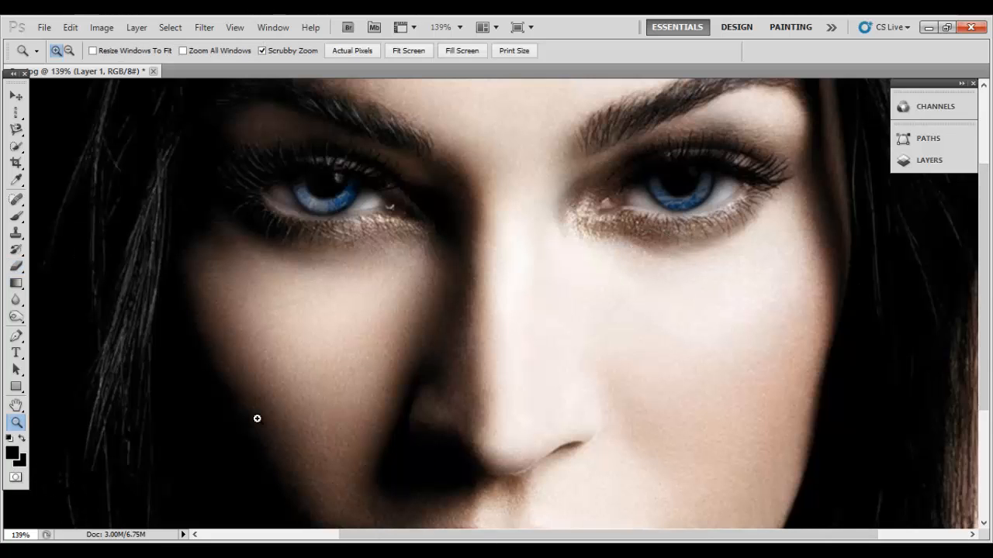
Erase the black shading over the right iris on Layer 1 using the Eraser at 50 px
drag(256, 419, 195, 414)
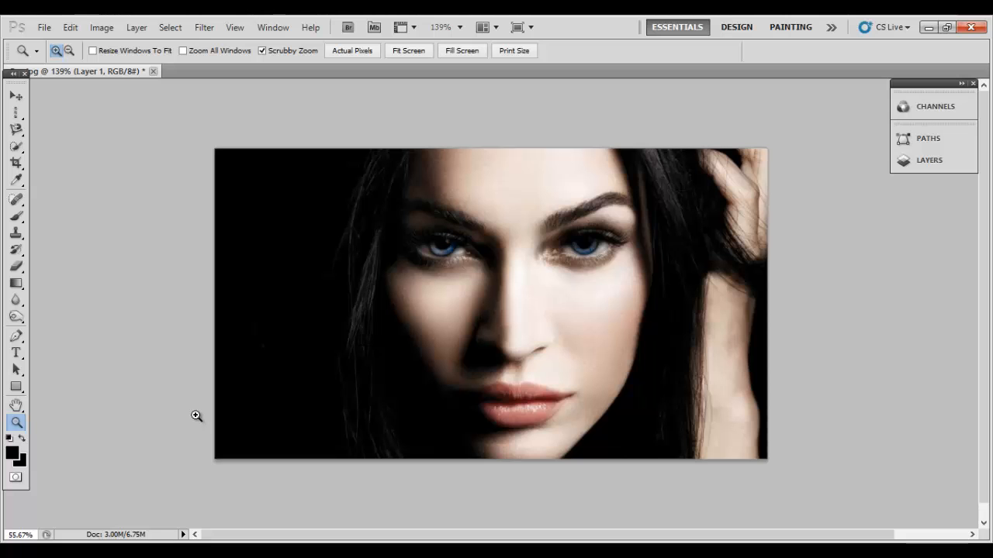
drag(197, 414, 252, 411)
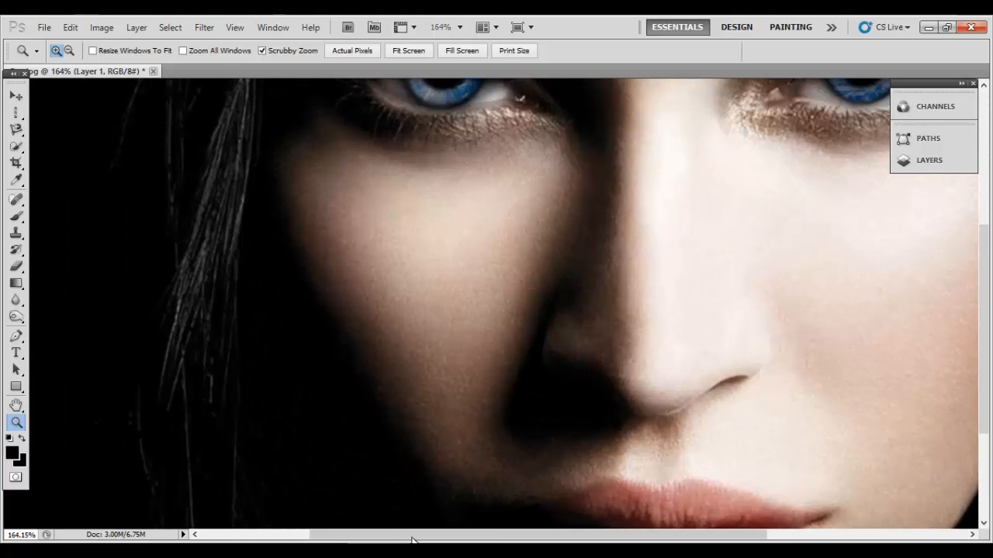
drag(414, 538, 522, 538)
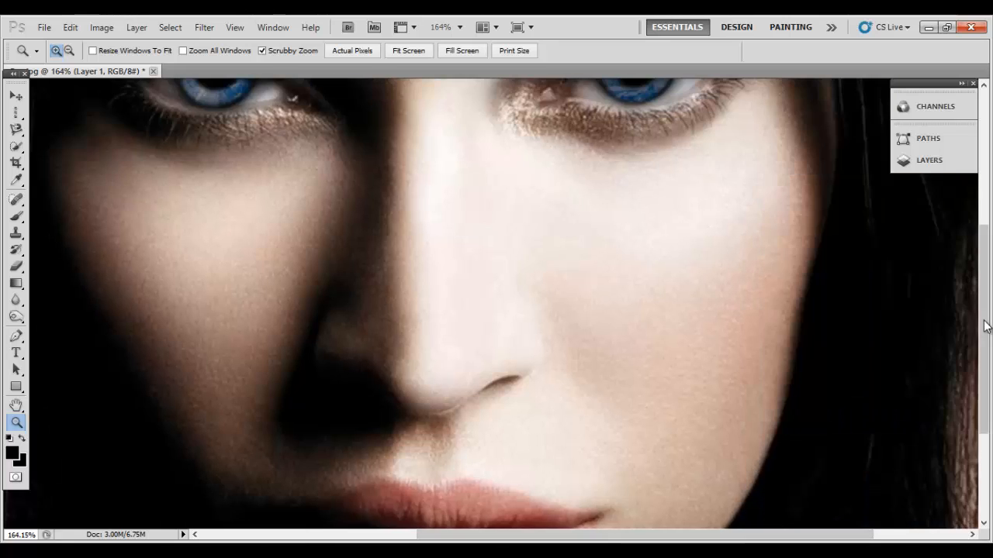
drag(985, 325, 985, 273)
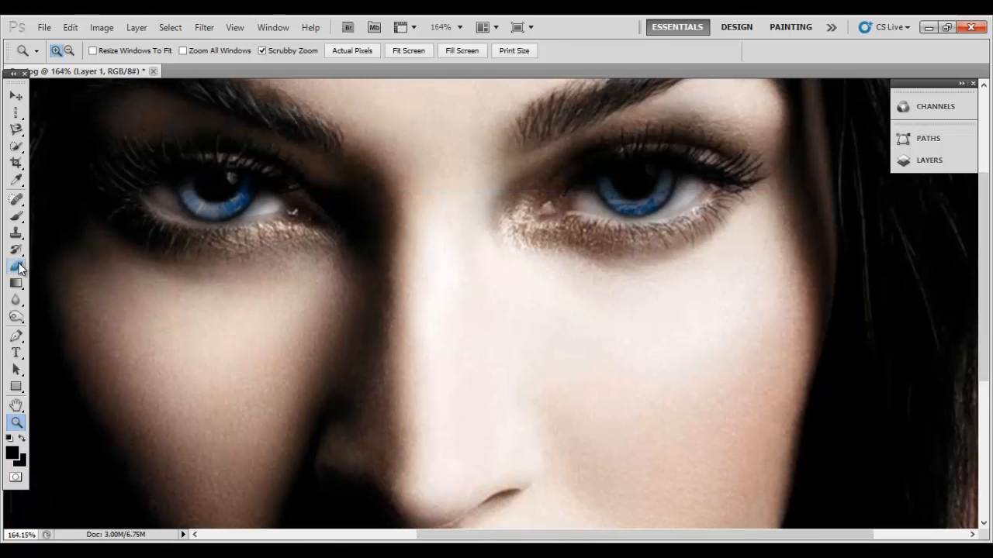
click(18, 267)
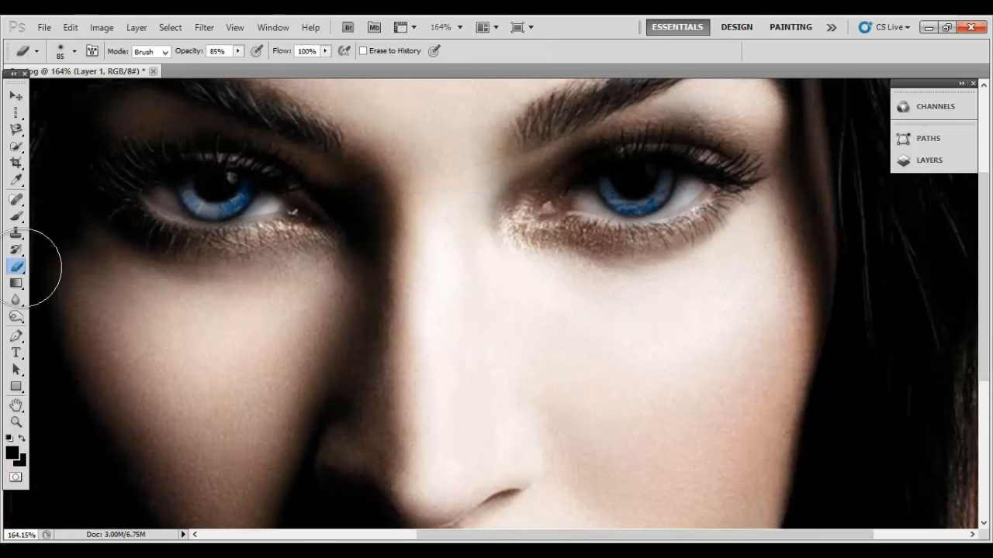
click(75, 51)
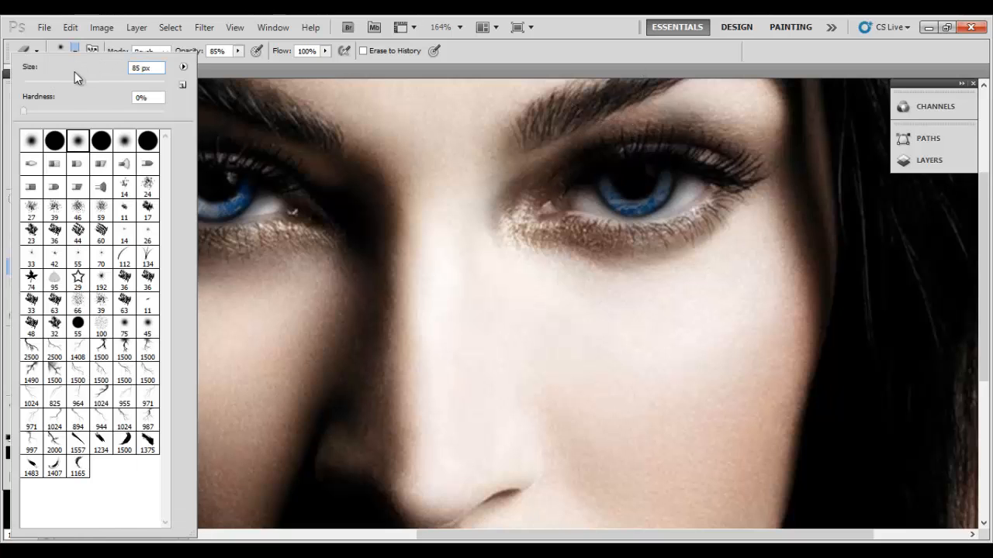
click(60, 81)
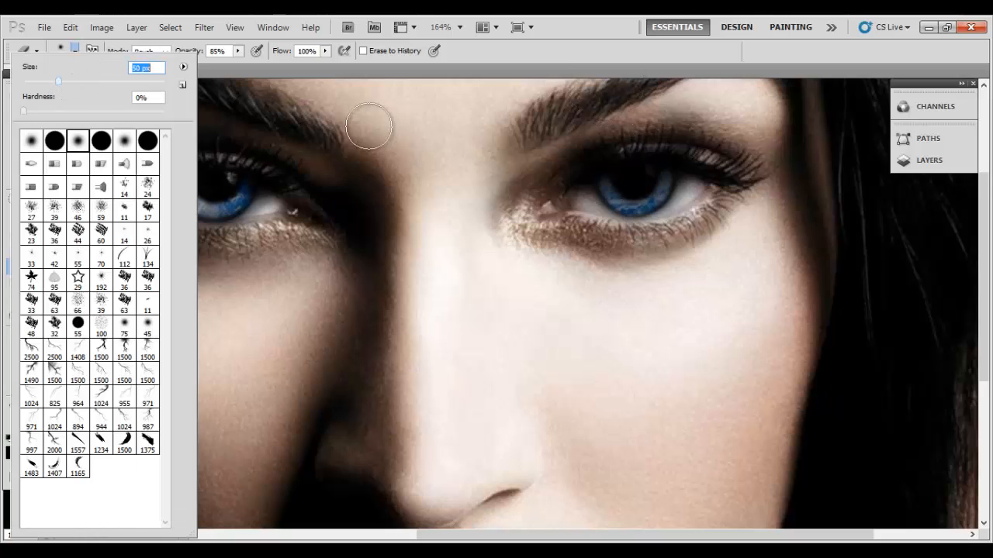
mouse_move(611, 192)
mouse_down()
mouse_move(650, 199)
mouse_move(621, 192)
mouse_move(621, 209)
mouse_move(647, 226)
mouse_move(621, 200)
mouse_move(614, 210)
mouse_move(658, 210)
mouse_up()
key(ctrl+z)
key(ctrl+z)
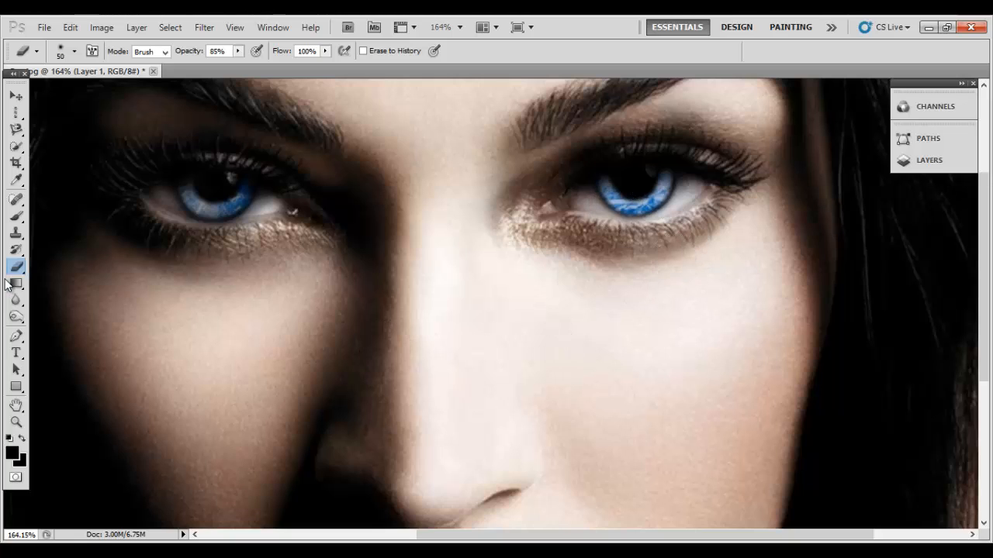
Softly shade the right iris in black with the Brush at 6% opacity, and erase some shading from the upper eyelid
click(17, 215)
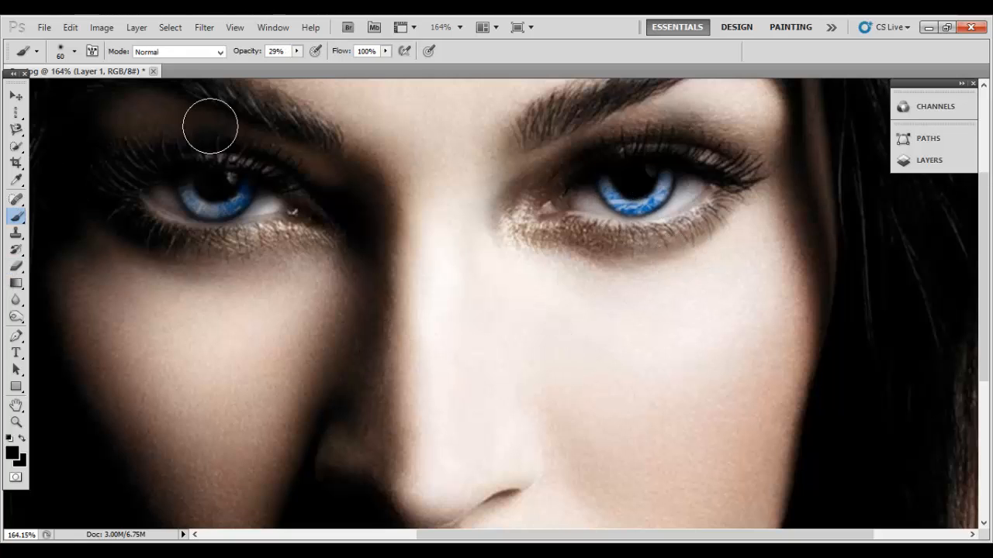
click(296, 50)
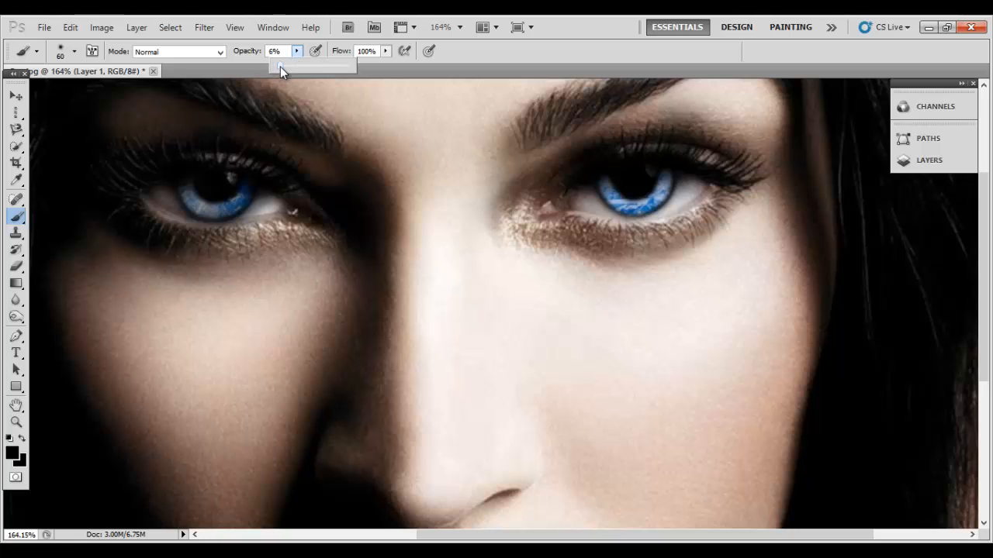
click(613, 202)
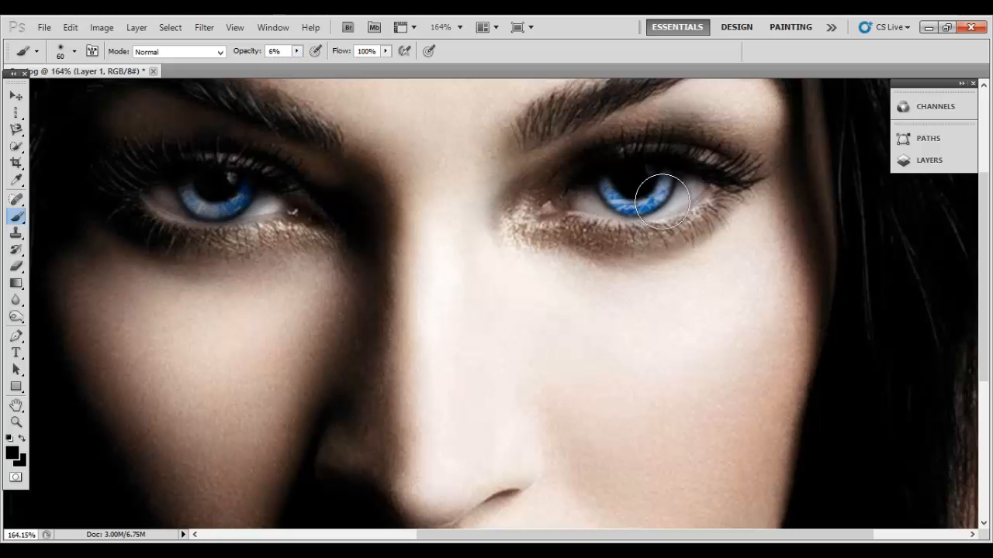
mouse_move(662, 202)
mouse_down()
mouse_move(633, 224)
mouse_move(582, 199)
mouse_move(642, 226)
mouse_move(620, 207)
mouse_move(664, 208)
mouse_up()
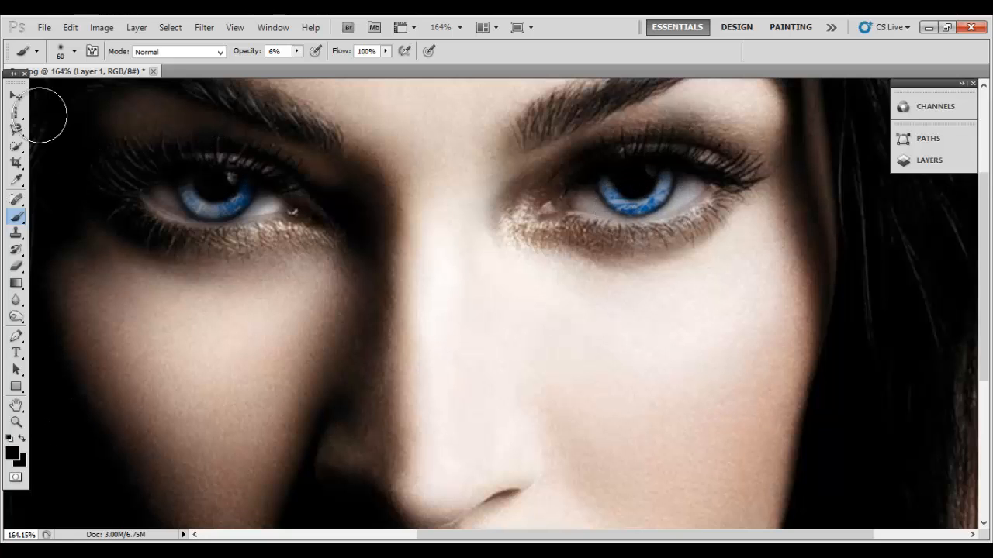
click(16, 267)
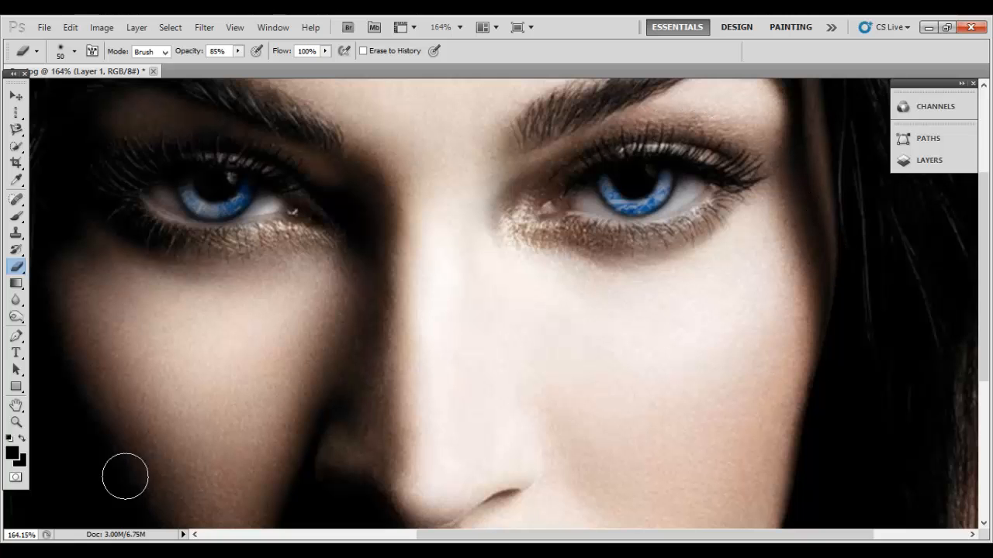
Compare the whole portrait with and without Layer 1's shading, and with and without the Ice Shards texture
click(17, 422)
drag(226, 415, 211, 406)
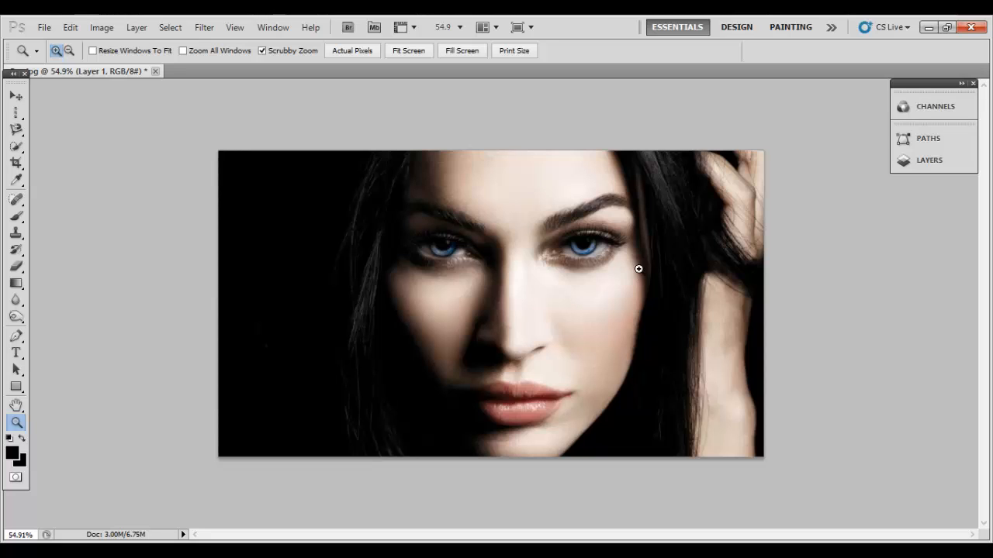
click(908, 159)
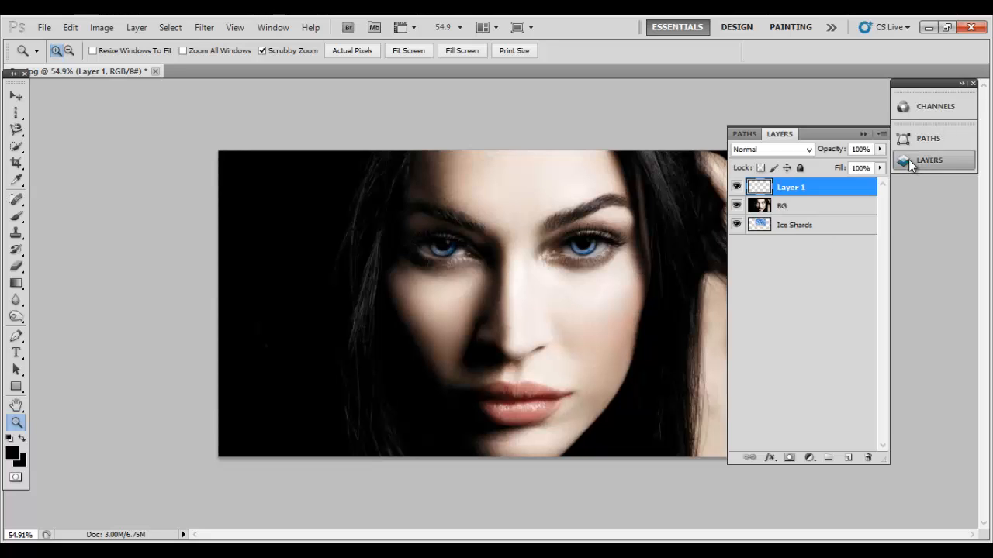
click(736, 187)
click(736, 188)
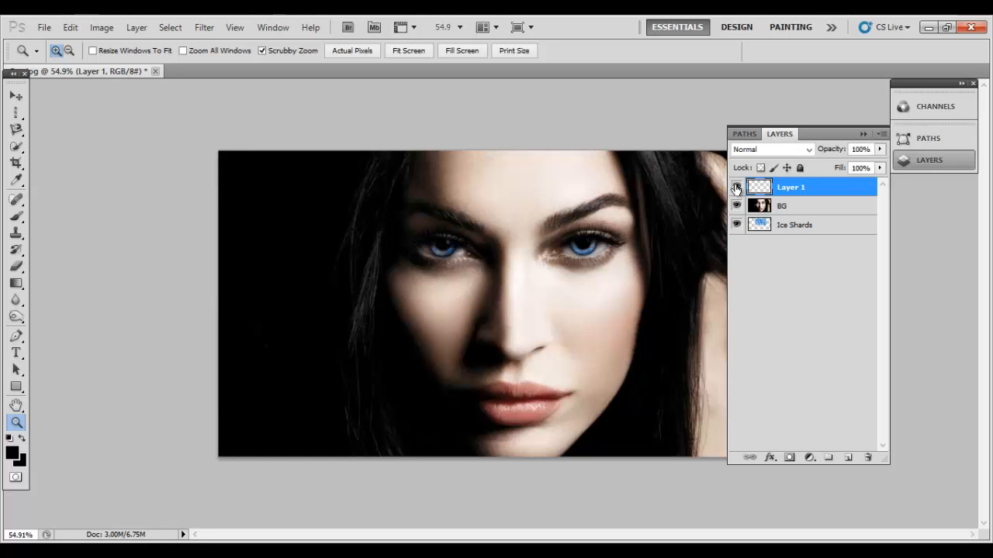
click(736, 188)
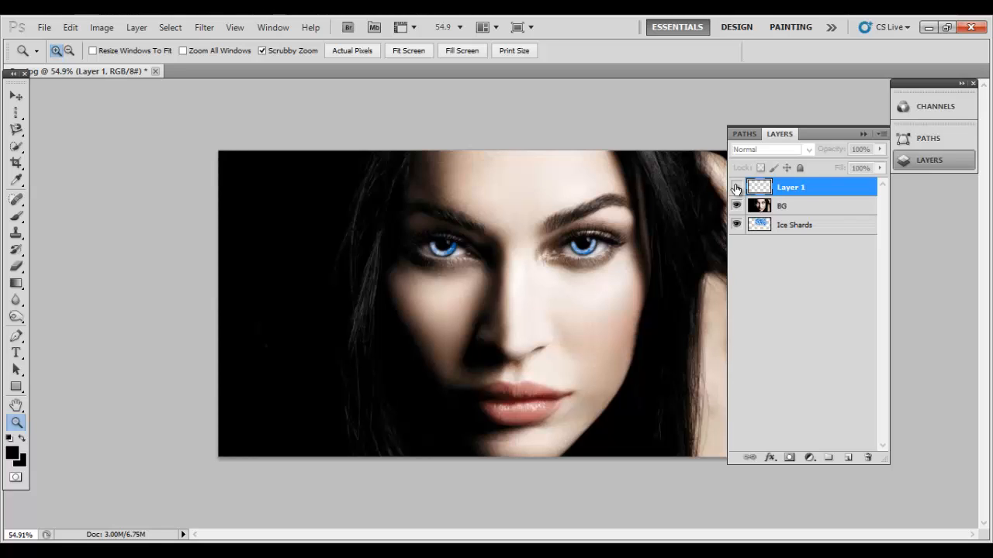
click(736, 188)
click(736, 188)
click(736, 188)
click(736, 188)
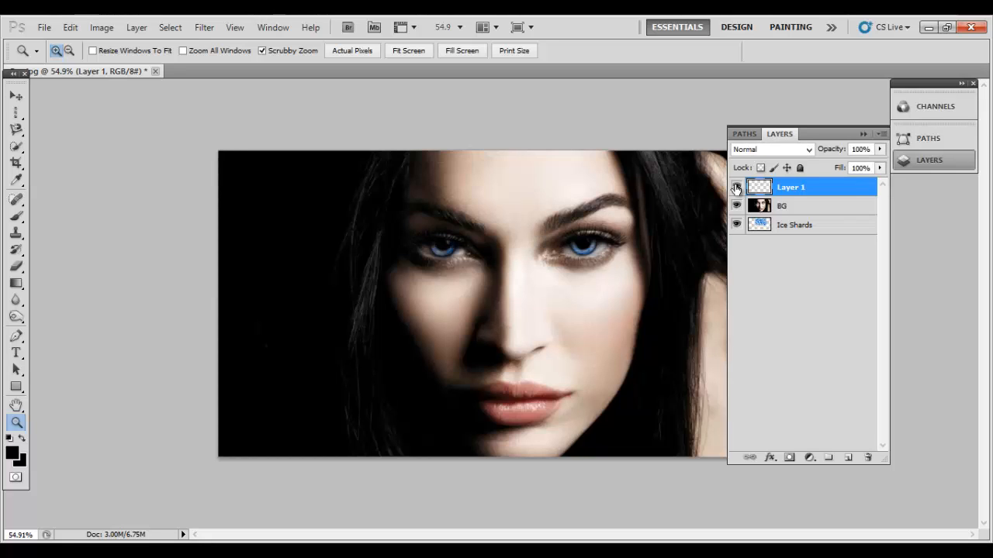
click(736, 188)
click(736, 187)
click(735, 225)
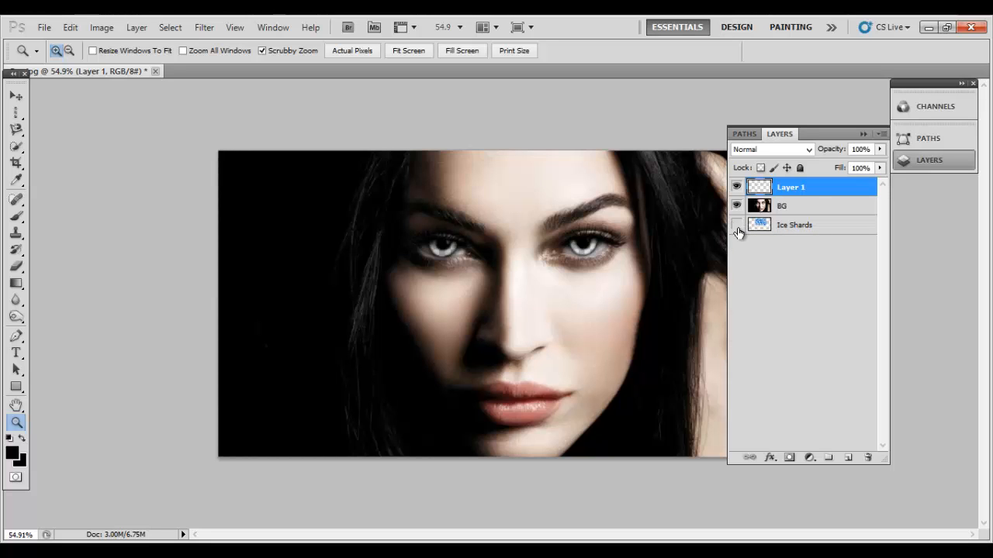
click(736, 225)
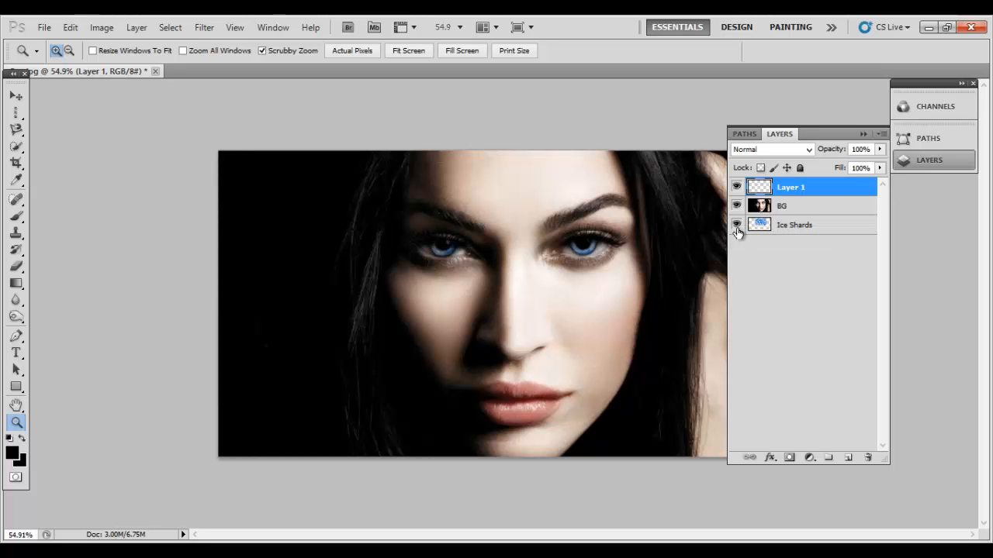
Activate the Move tool on the Ice Shards layer and make BG the active layer
click(797, 230)
click(16, 95)
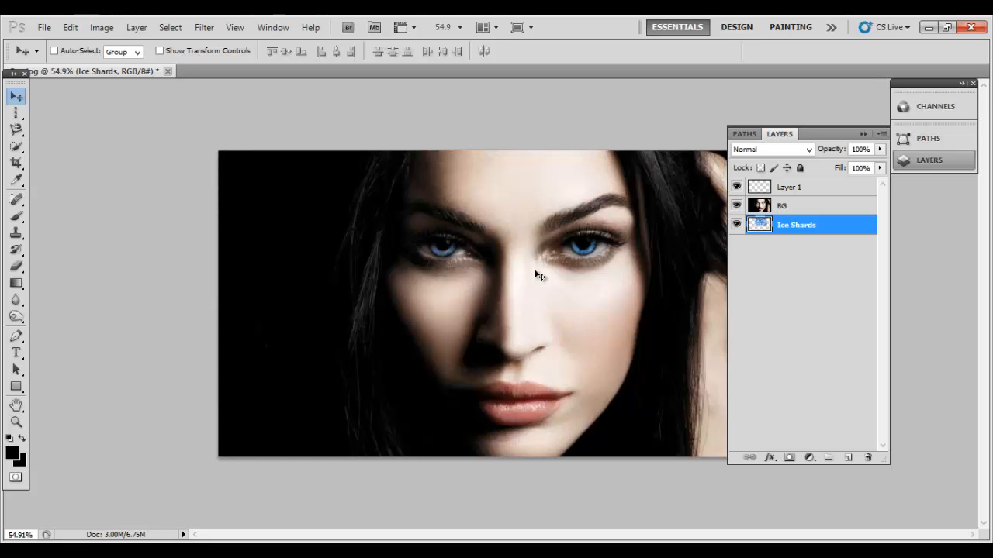
click(807, 211)
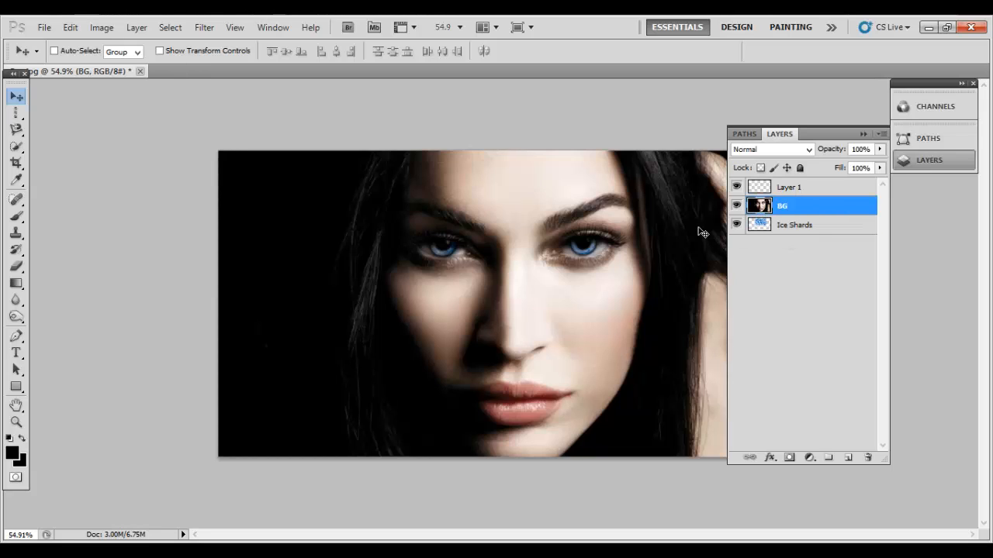